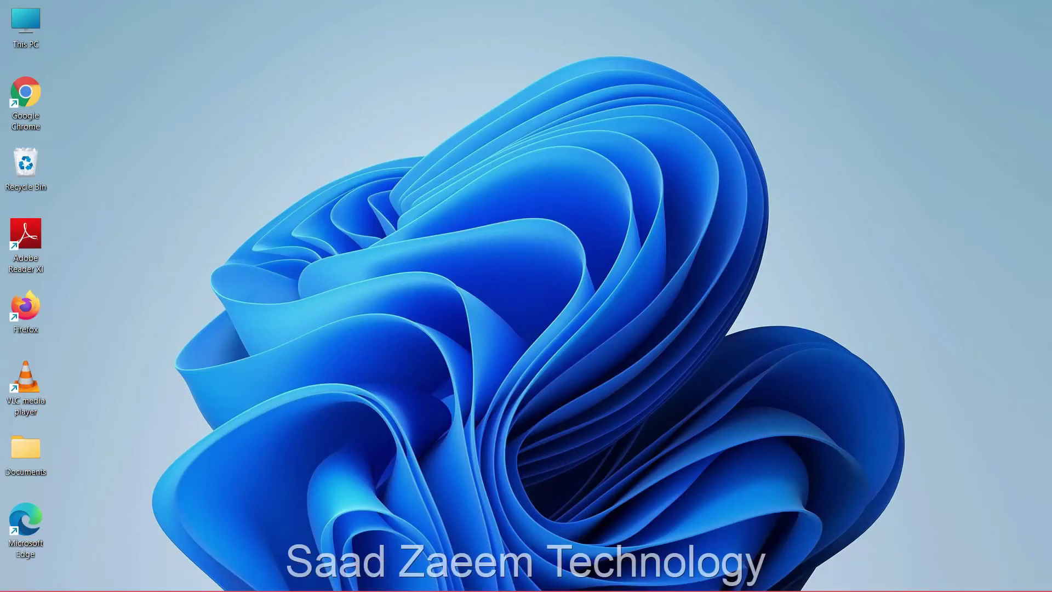
# Step: Open the Windows Temp folder through the Run dialog with "temp", granting permission to access it
pyautogui.press('alt')
pyautogui.press('super')
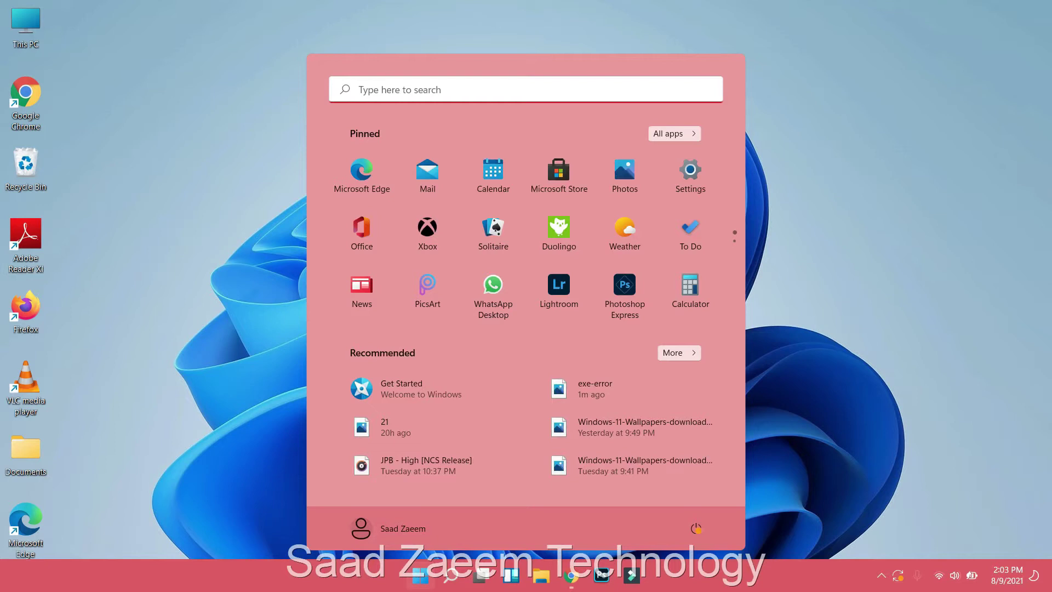
pyautogui.press('super+s')
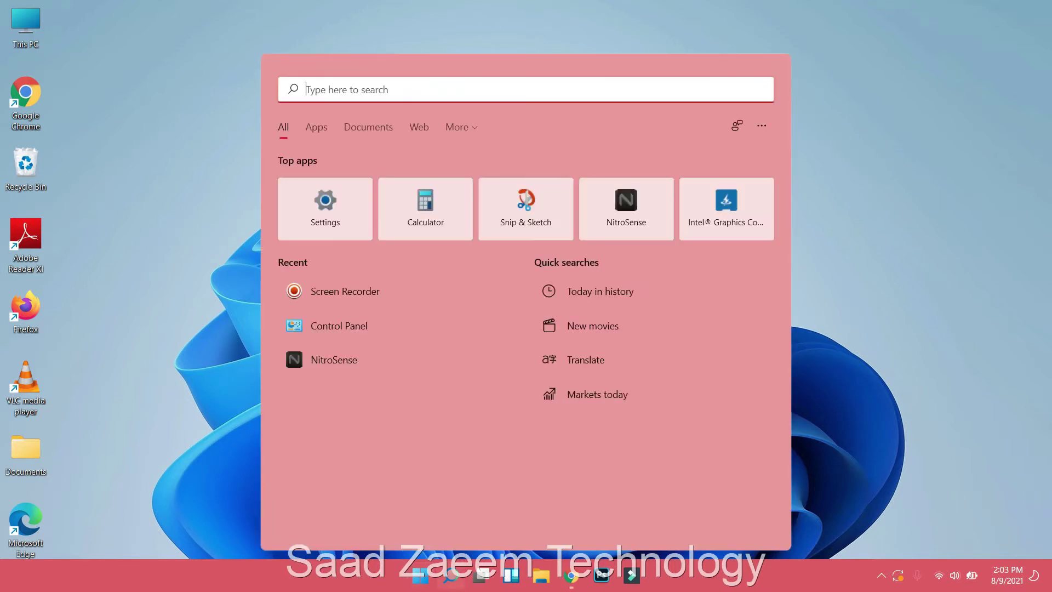
pyautogui.write('run')
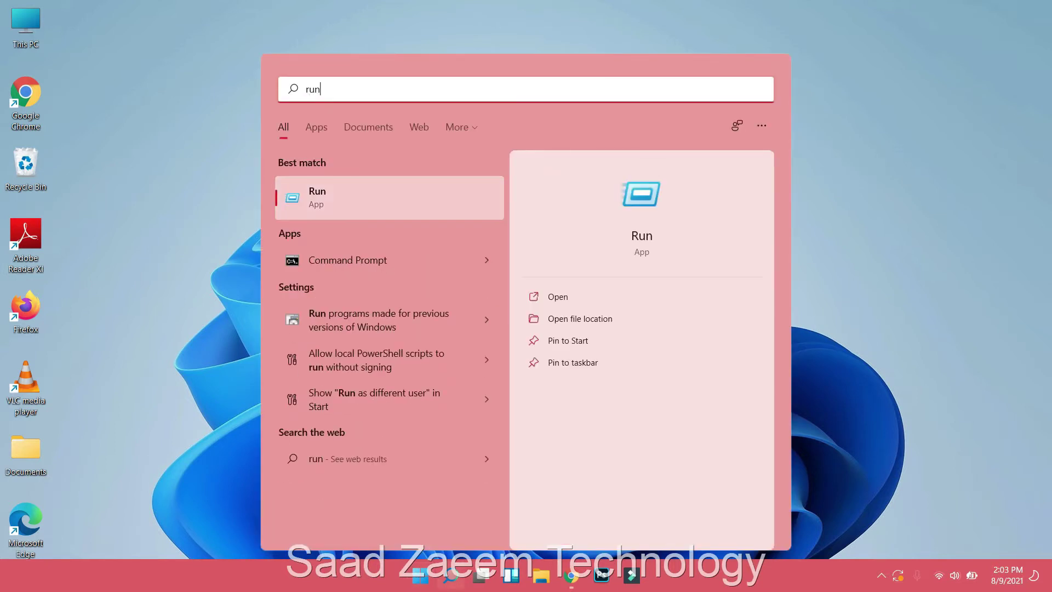
pyautogui.press('Return')
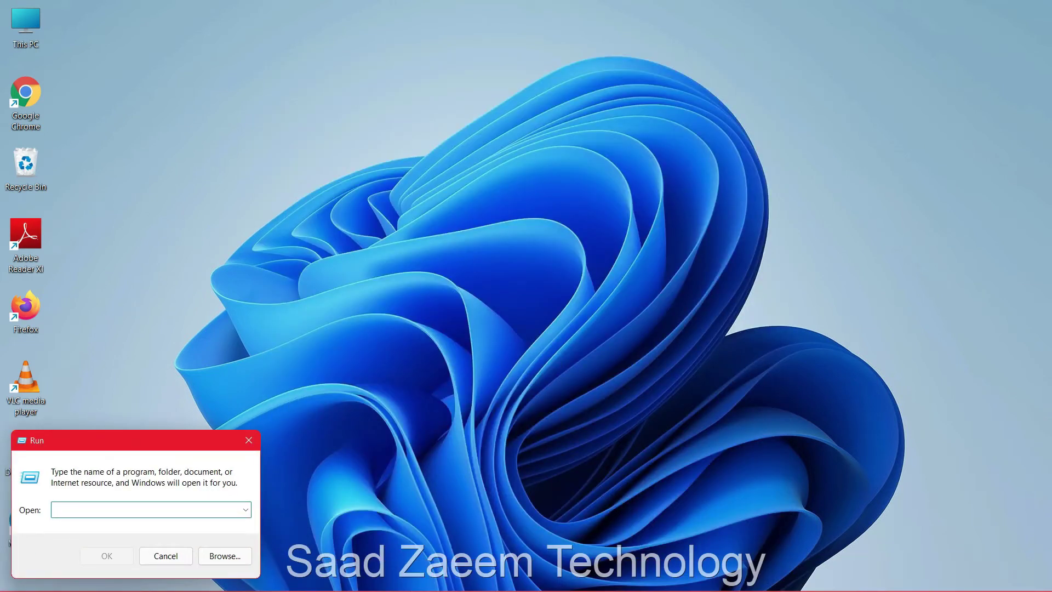
pyautogui.write('temp')
pyautogui.press('Return')
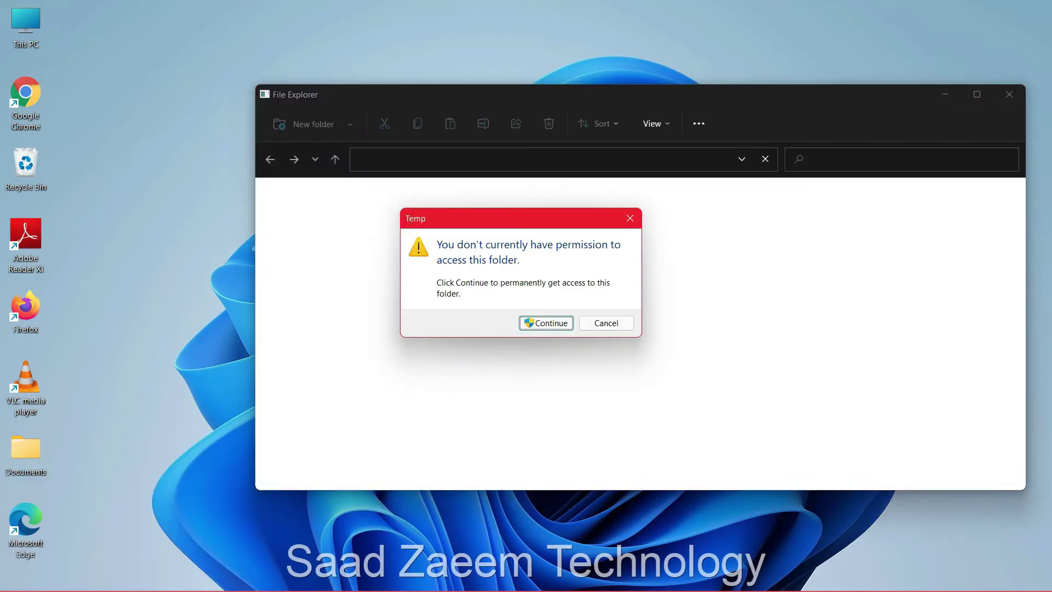
pyautogui.press('Return')
pyautogui.moveTo(513, 96); pyautogui.dragTo(452, 47)
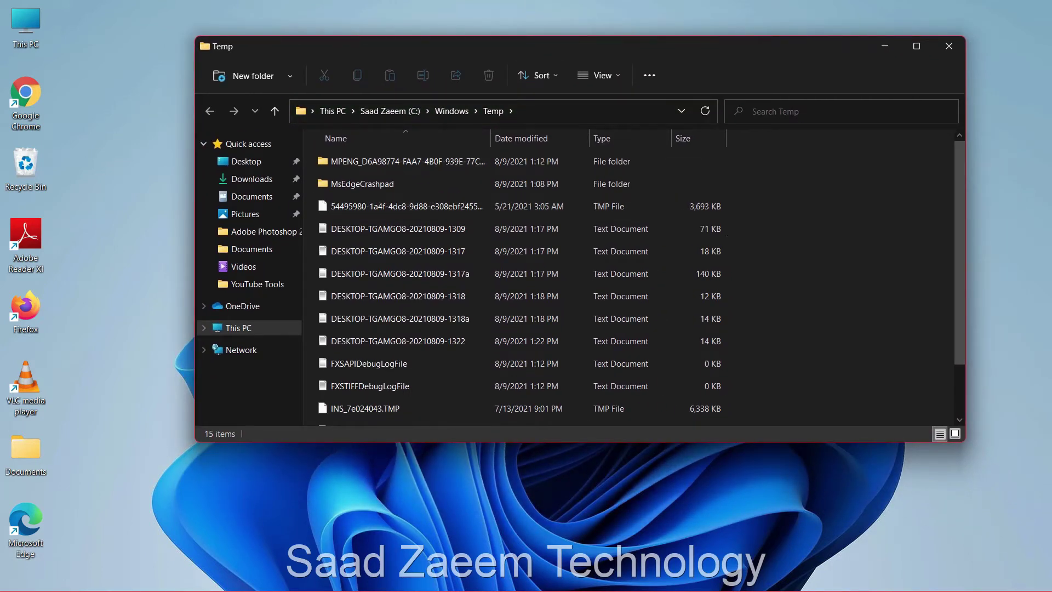
# Step: Delete all items in the Windows Temp folder, skipping every file in use, and close the folder window
pyautogui.hotkey('ctrl', 'a')
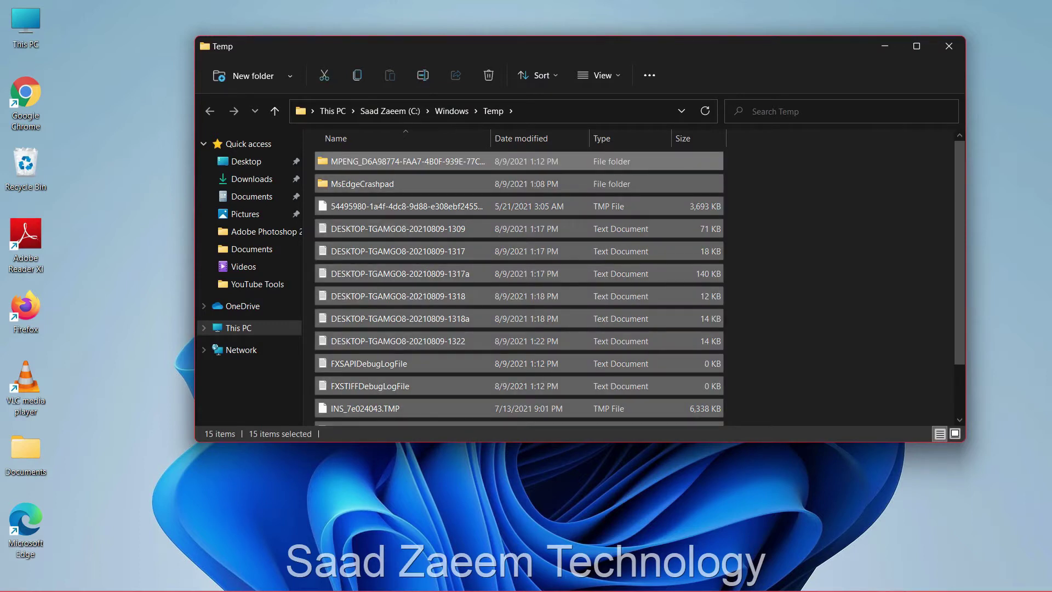
pyautogui.press('Delete')
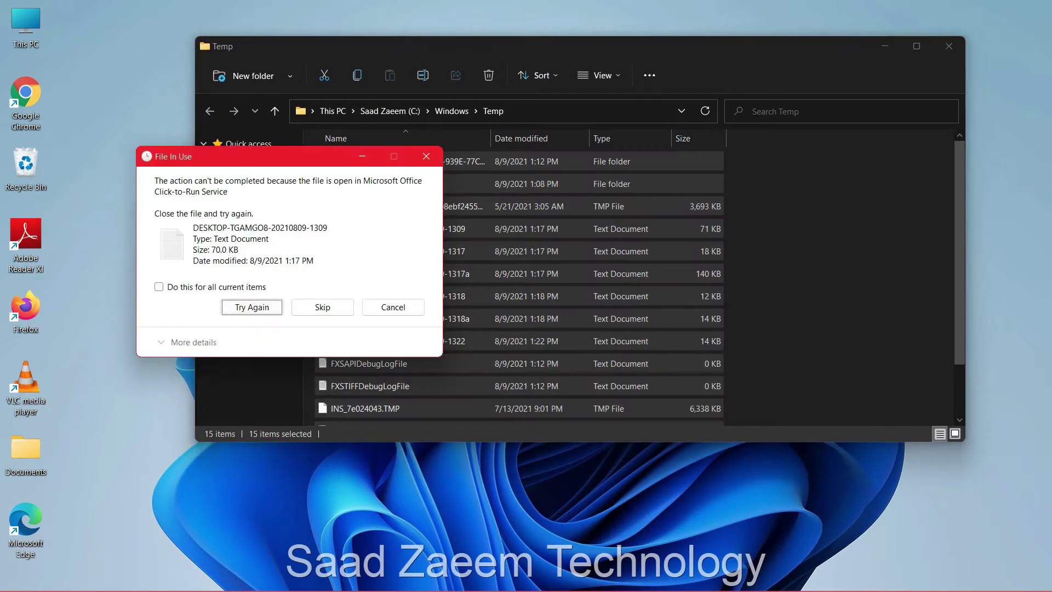
pyautogui.click(158, 287)
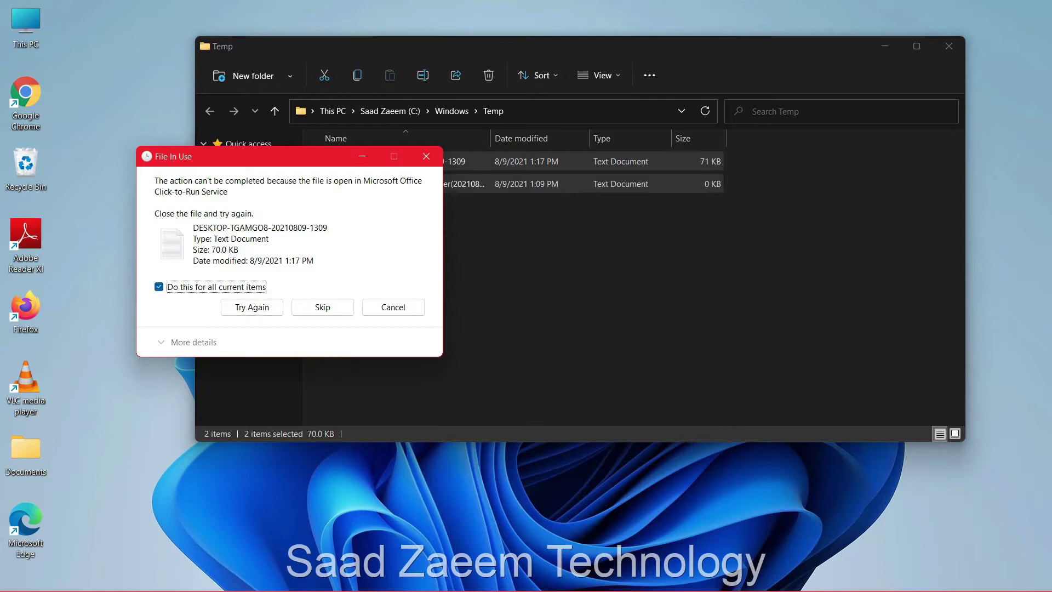
pyautogui.moveTo(228, 162); pyautogui.dragTo(428, 109)
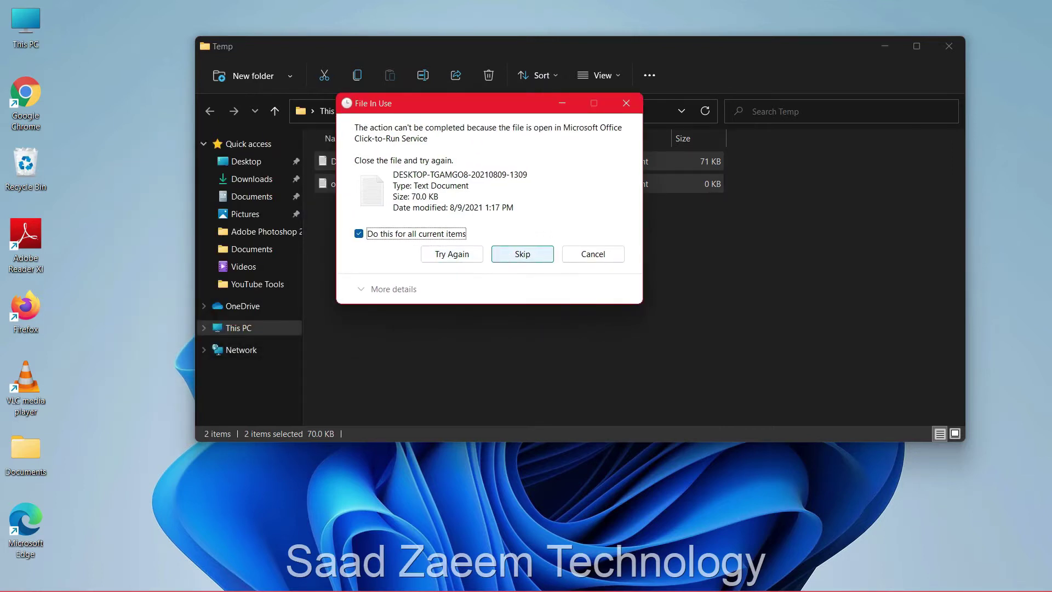
pyautogui.click(522, 254)
pyautogui.click(949, 46)
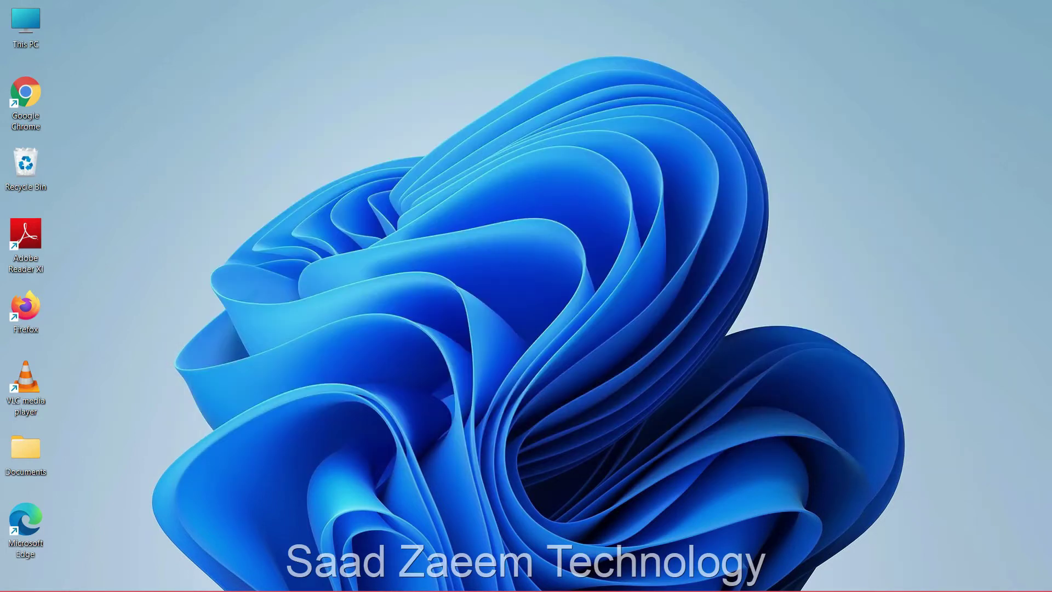
# Step: Open the user's local Temp folder through the Run dialog with "%Temp%"
pyautogui.click(451, 575)
pyautogui.write('run')
pyautogui.press('Return')
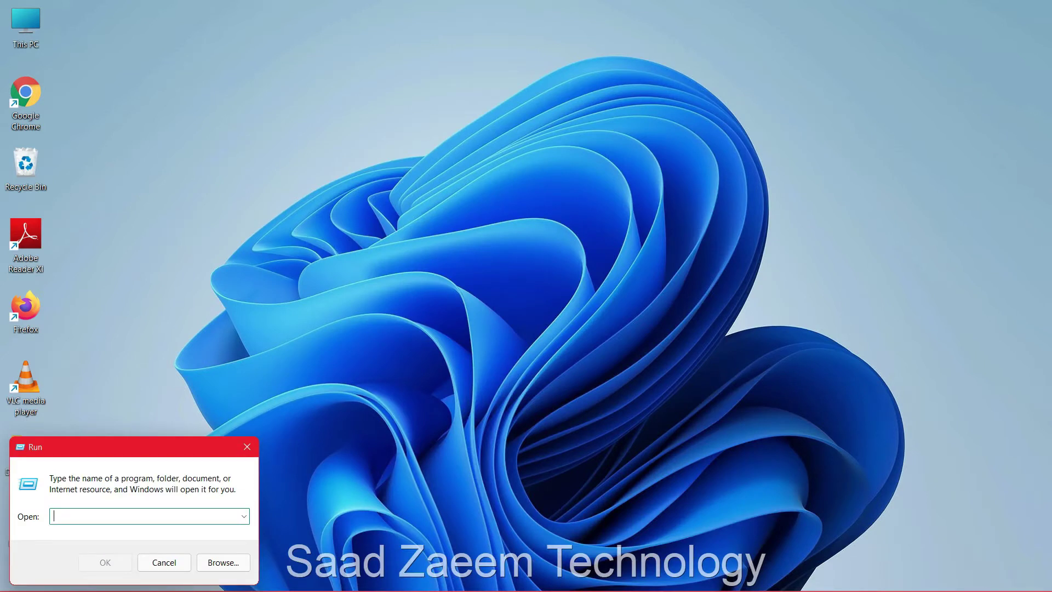
pyautogui.write('%Temp%')
pyautogui.press('Return')
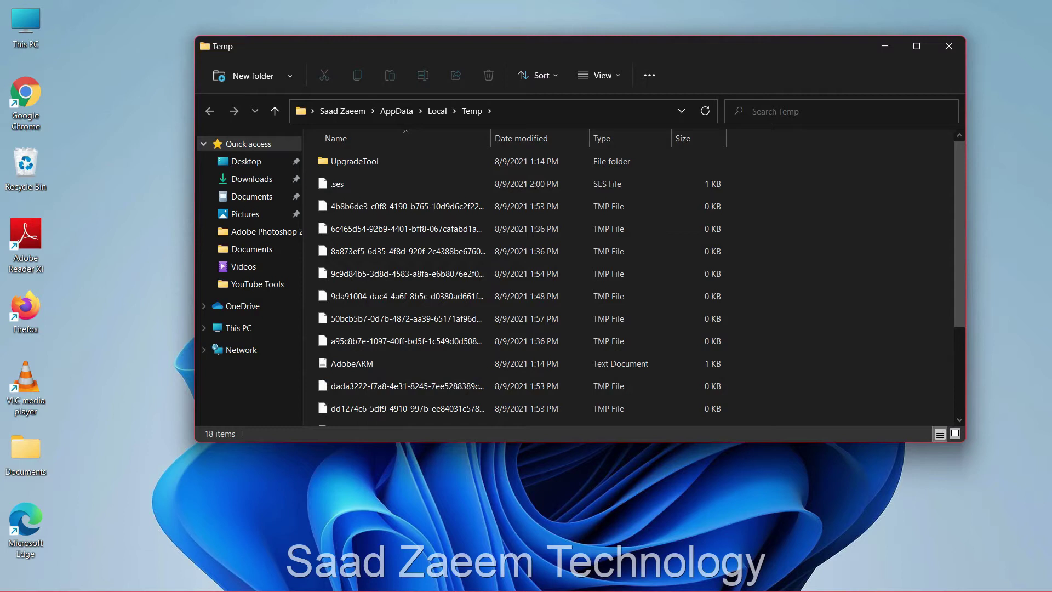
# Step: Delete all items in the AppData Local Temp folder, skipping all files in use, and close the window
pyautogui.hotkey('ctrl', 'a')
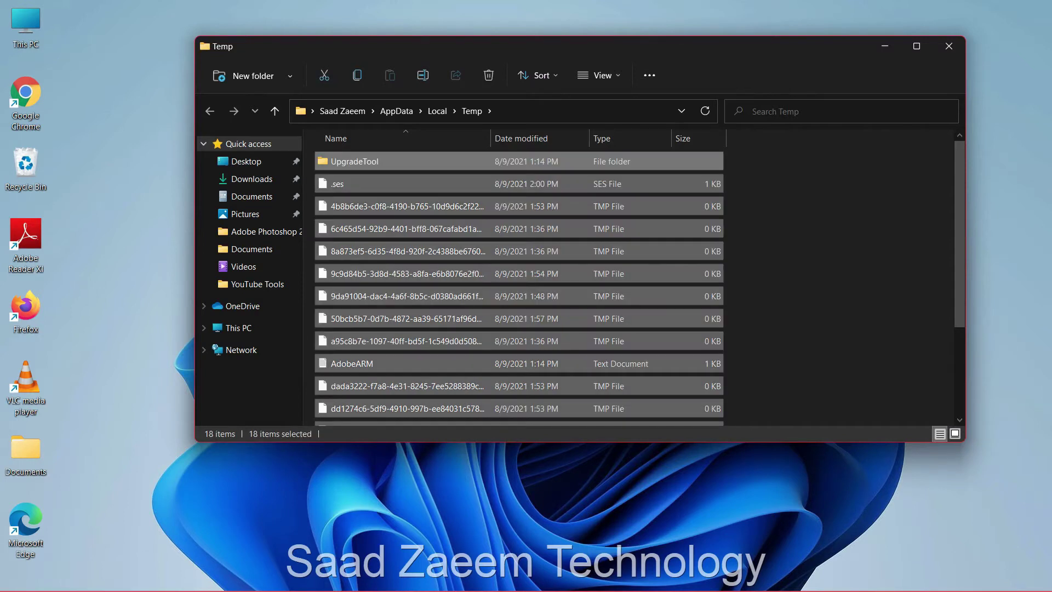
pyautogui.press('Delete')
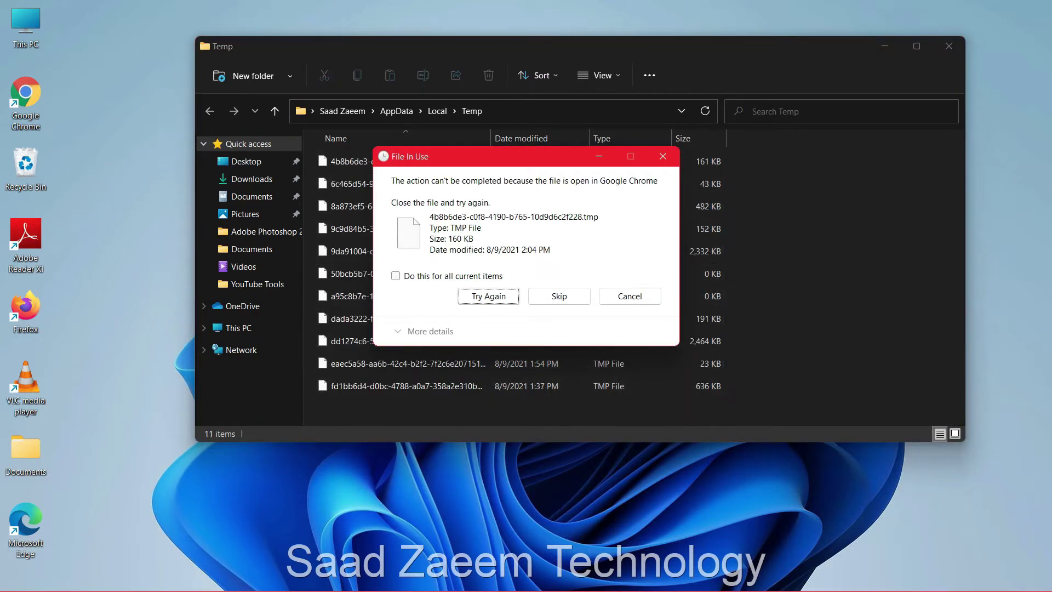
pyautogui.click(396, 275)
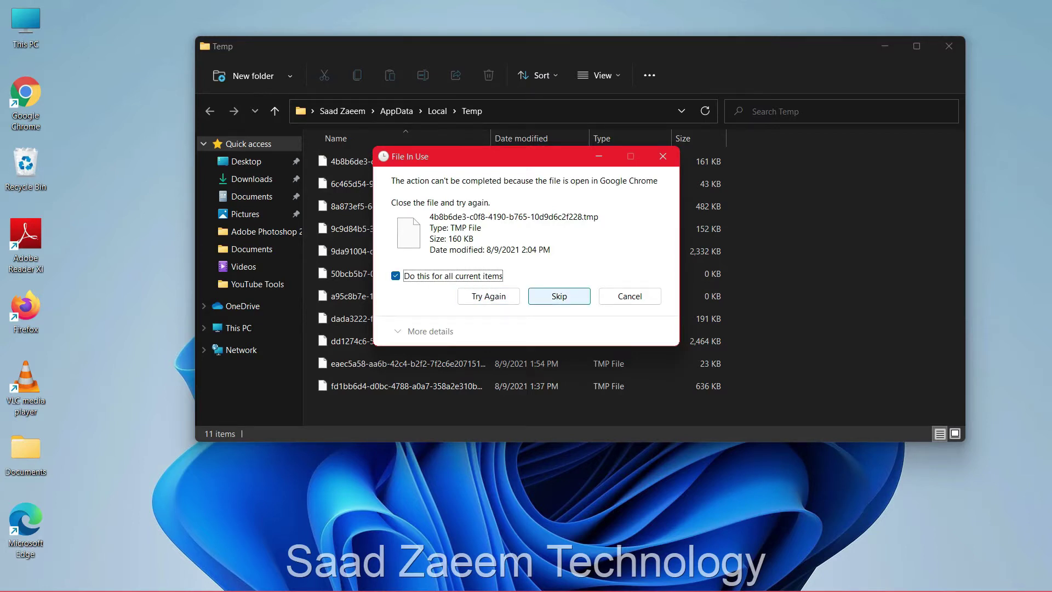
pyautogui.click(559, 296)
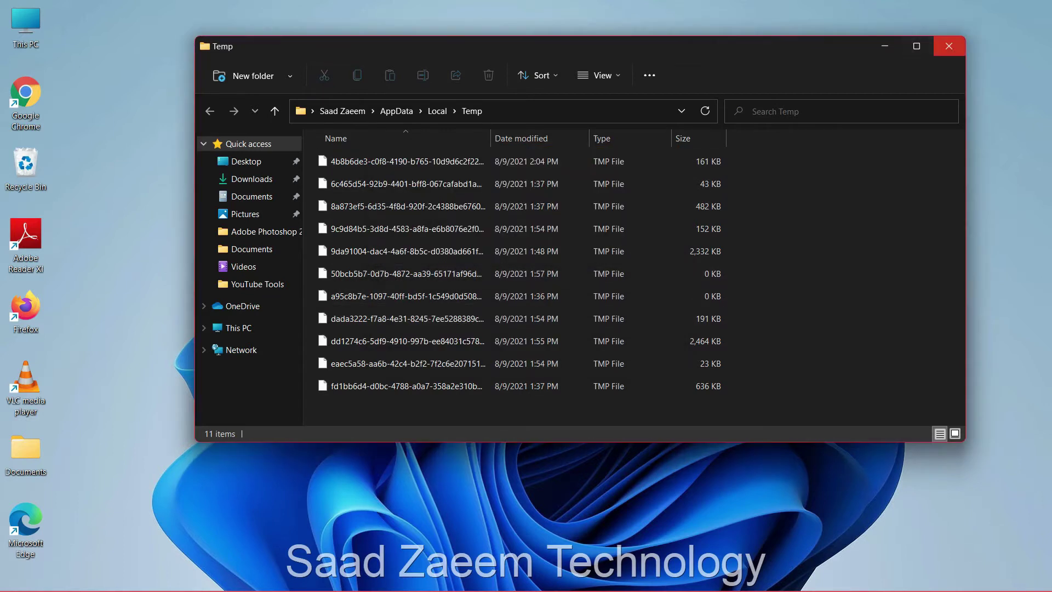
pyautogui.click(948, 46)
# Step: Open the Windows Prefetch folder through the Run dialog with "prefetch", granting permission to access it
pyautogui.moveTo(421, 590)
pyautogui.click(450, 575)
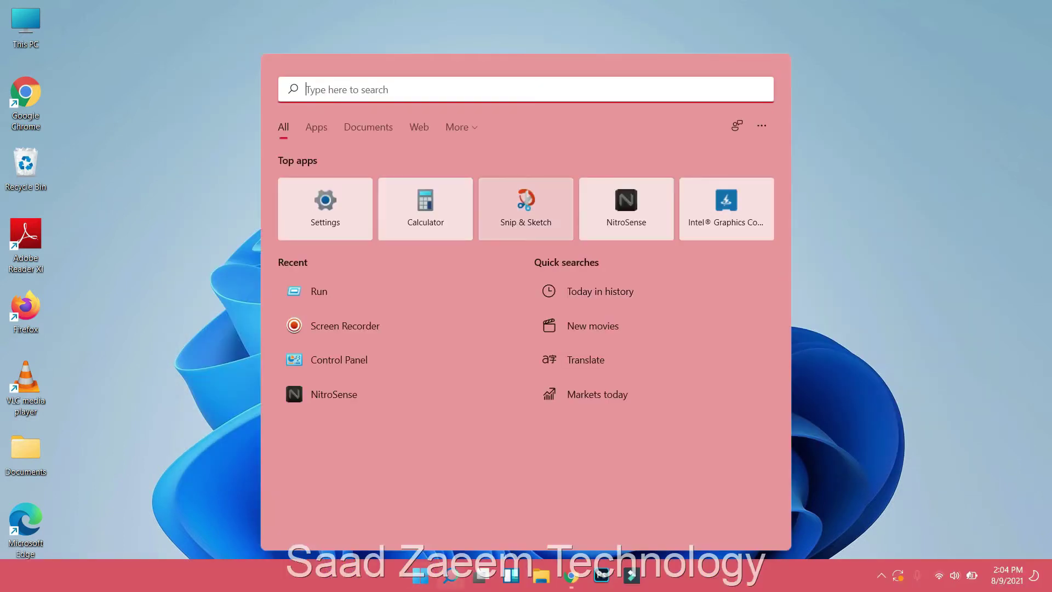
pyautogui.write('run')
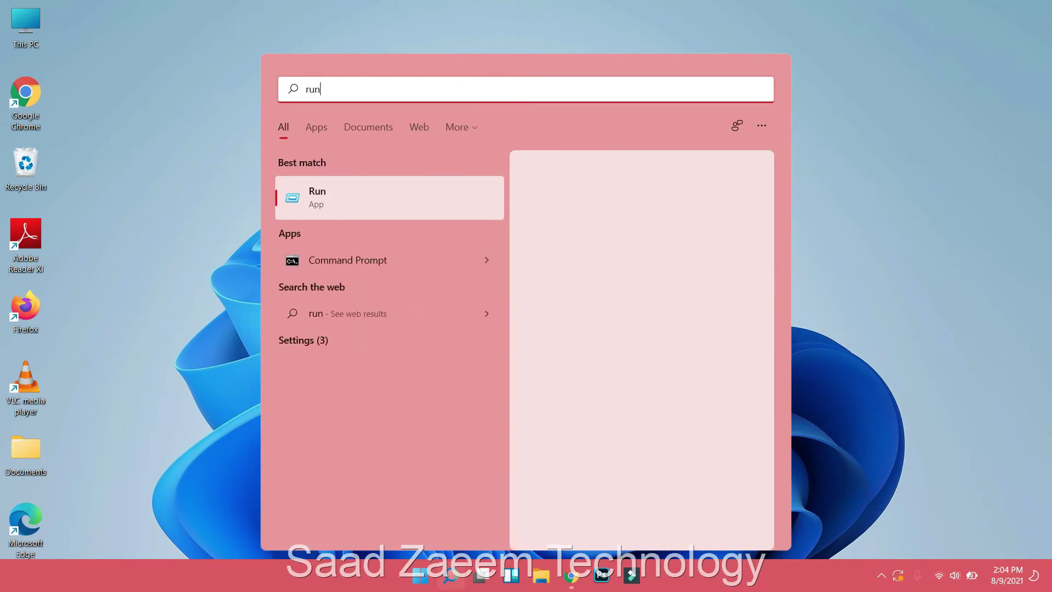
pyautogui.press('Return')
pyautogui.write('prefetch')
pyautogui.press('Return')
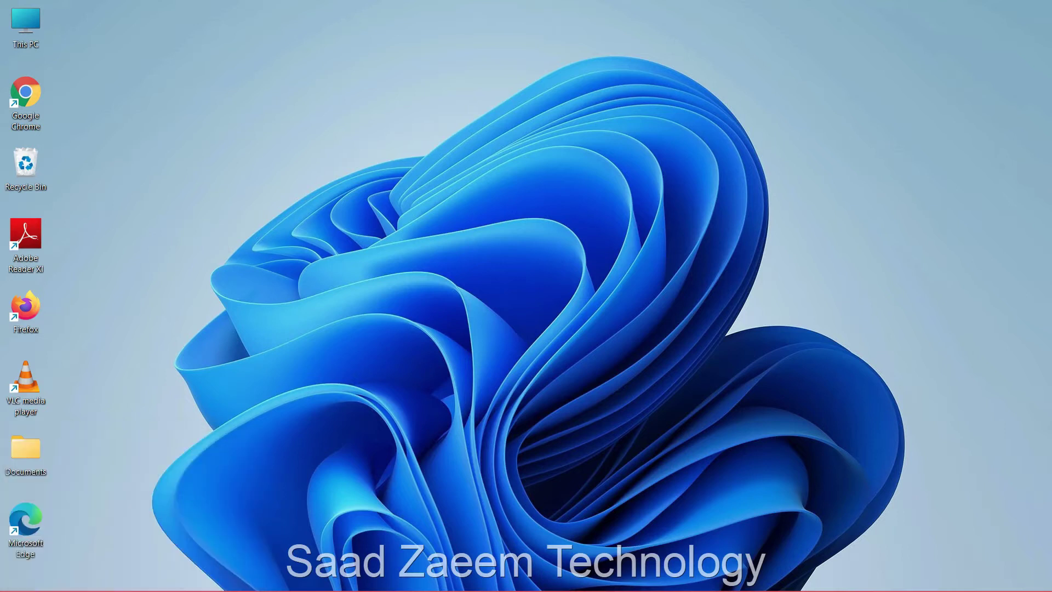
pyautogui.press('Return')
pyautogui.moveTo(486, 50); pyautogui.dragTo(463, 52)
# Step: Delete all items in the Prefetch folder, skipping all files in use, and close the folder window
pyautogui.hotkey('ctrl', 'a')
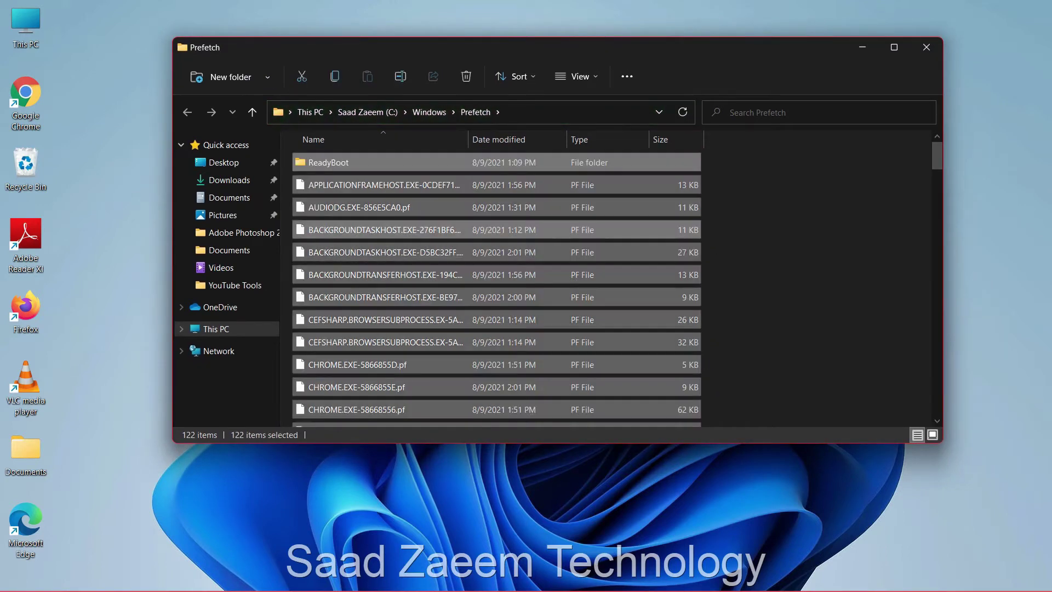
pyautogui.press('Delete')
pyautogui.hotkey('alt', 'a')
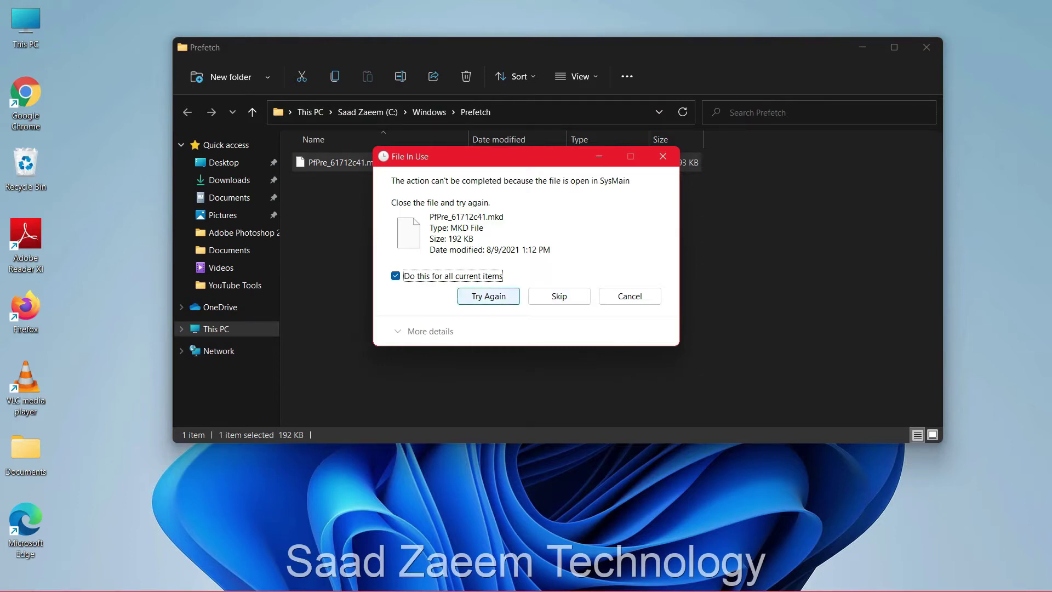
pyautogui.click(559, 296)
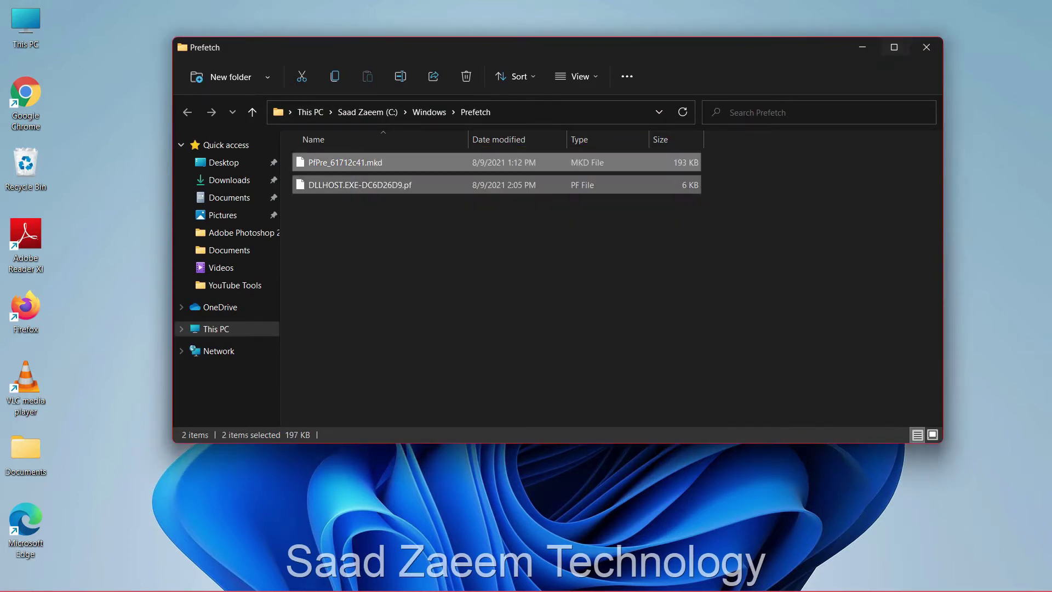
pyautogui.click(926, 47)
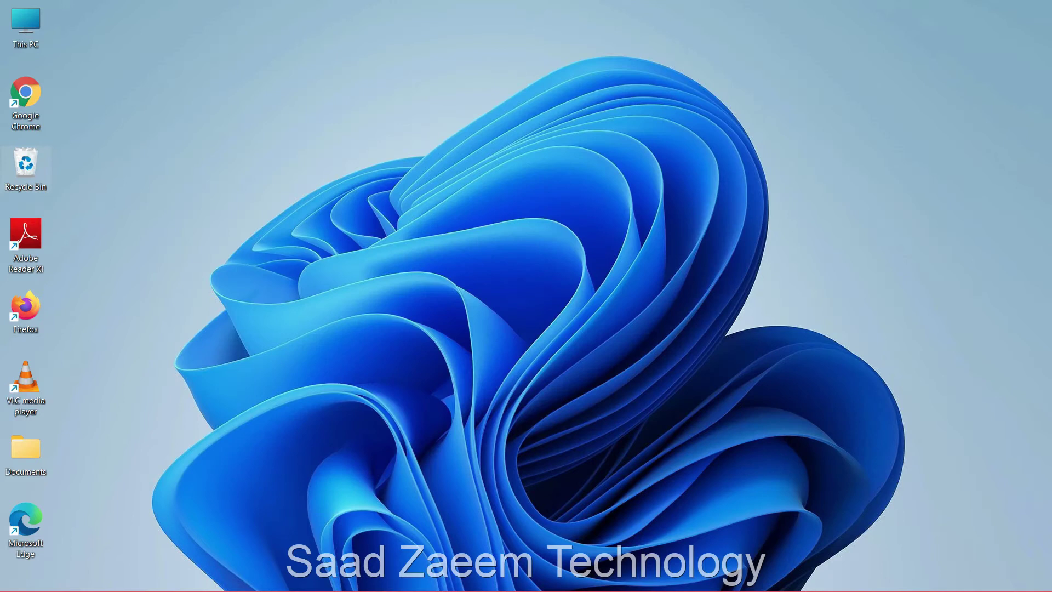
# Step: Empty the Recycle Bin and confirm permanent deletion of all its items
pyautogui.rightClick(44, 151)
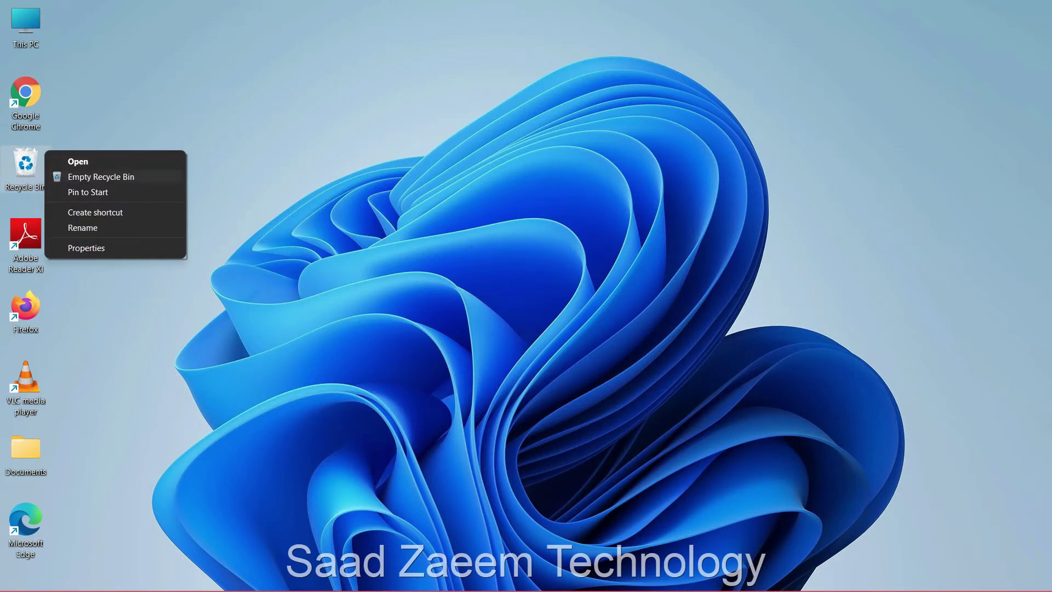
pyautogui.click(101, 176)
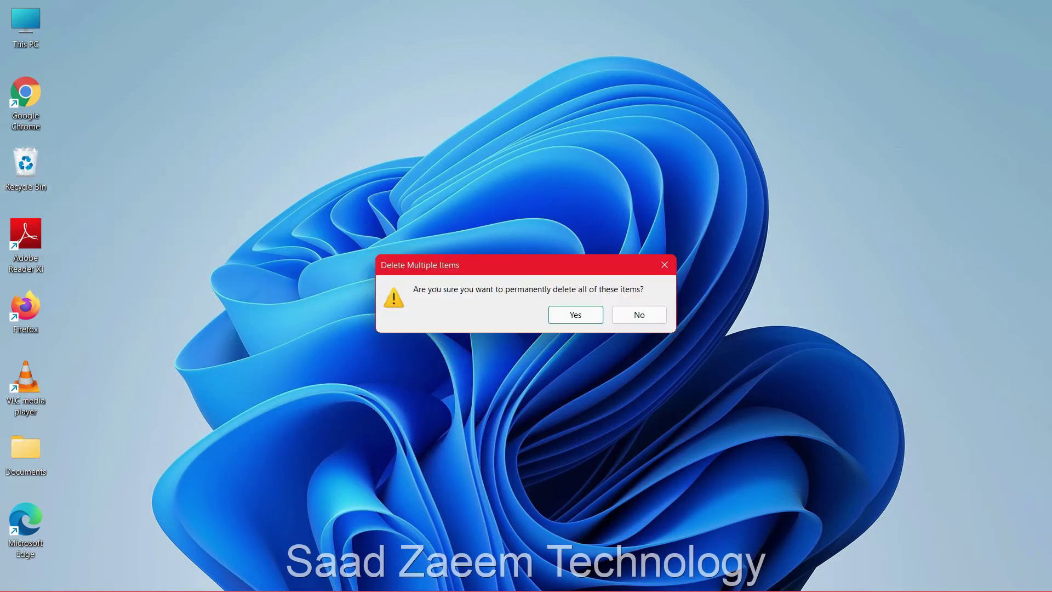
pyautogui.click(575, 314)
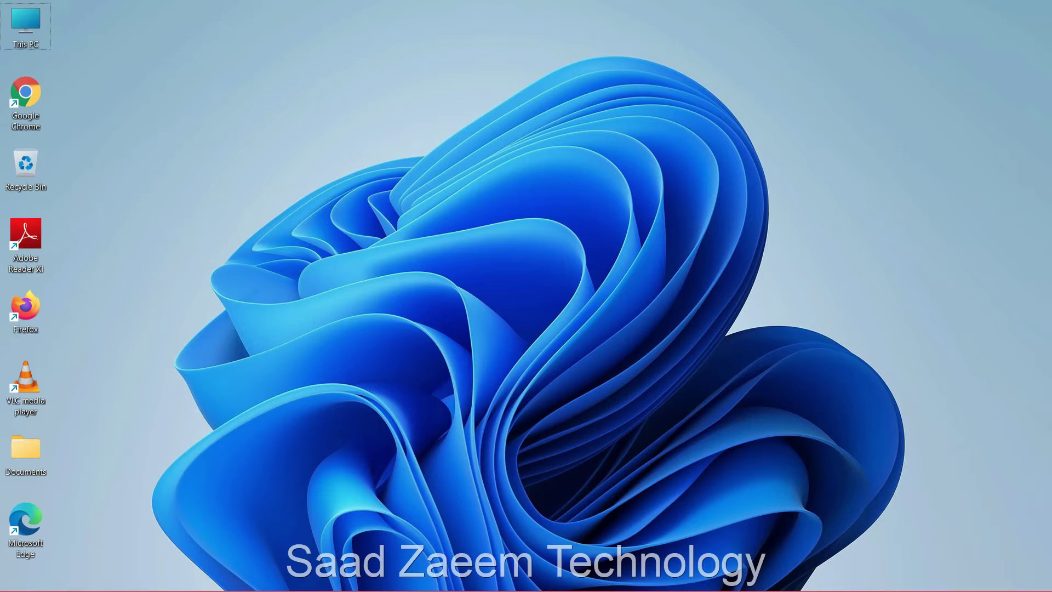
# Step: Search Windows for "sett" and open the Settings app
pyautogui.press('super')
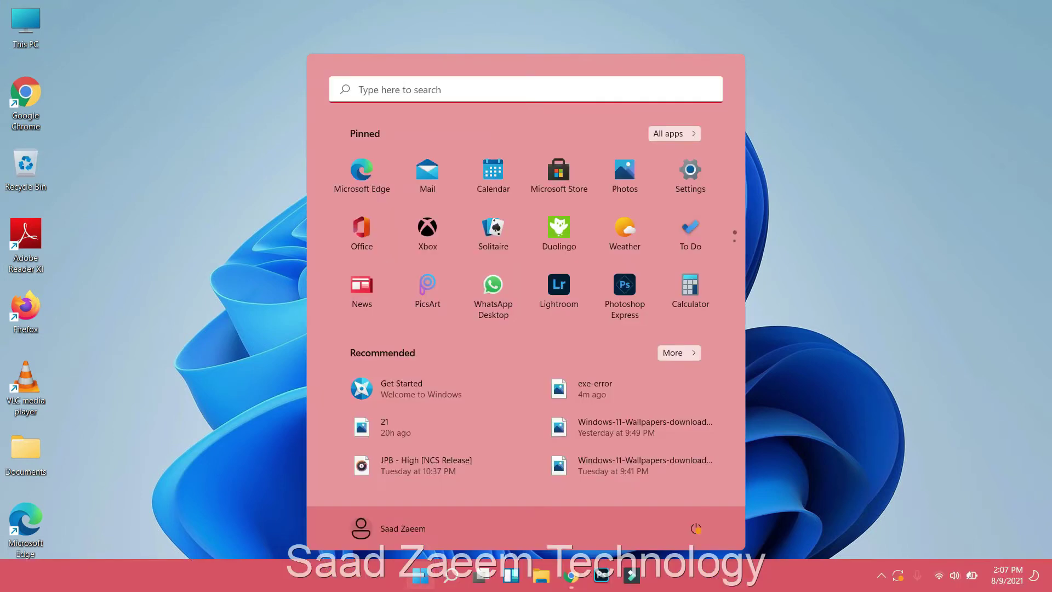
pyautogui.write('sett')
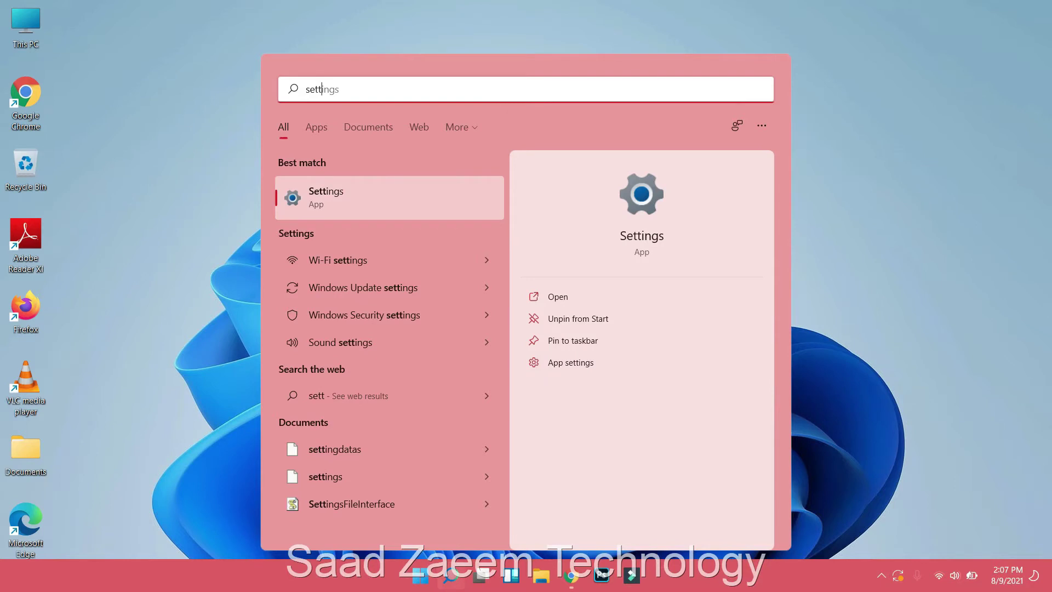
pyautogui.press('Return')
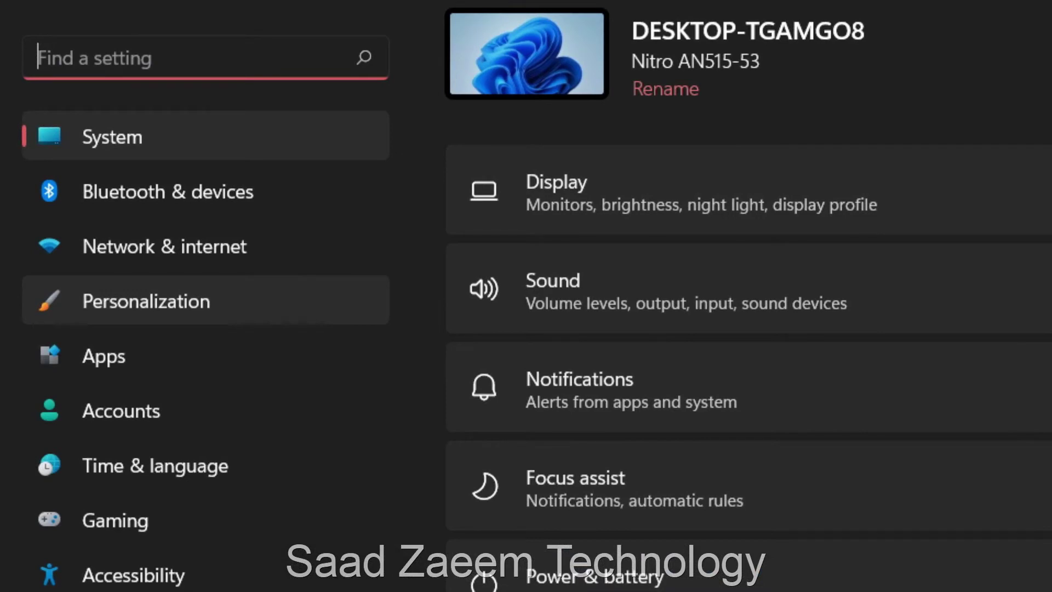
# Step: Find "View advanced system settings" by searching for "View adva", and open the Performance Options from System Properties
pyautogui.write('View a')
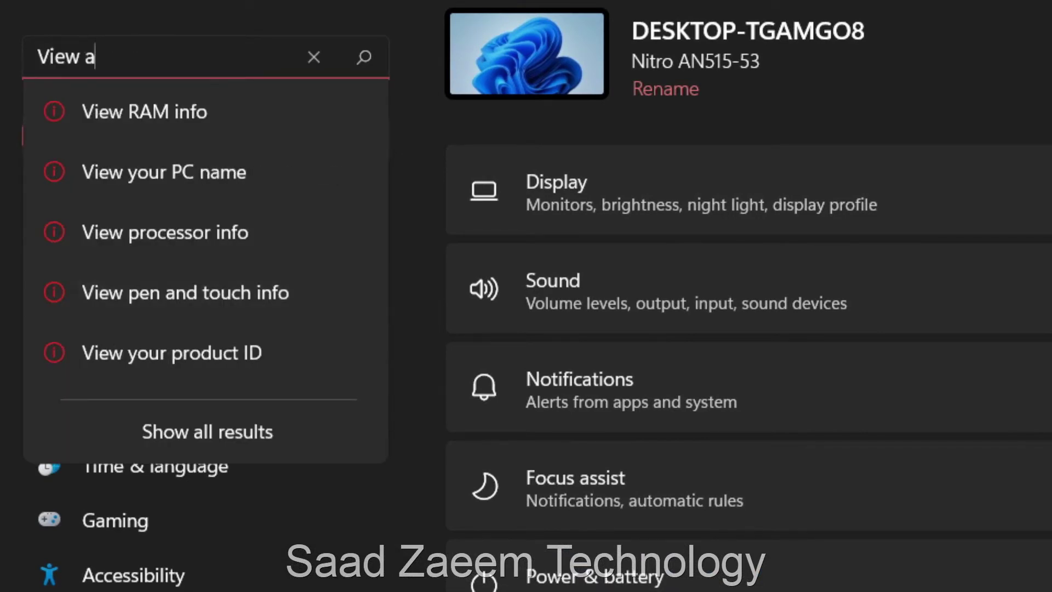
pyautogui.write('dva')
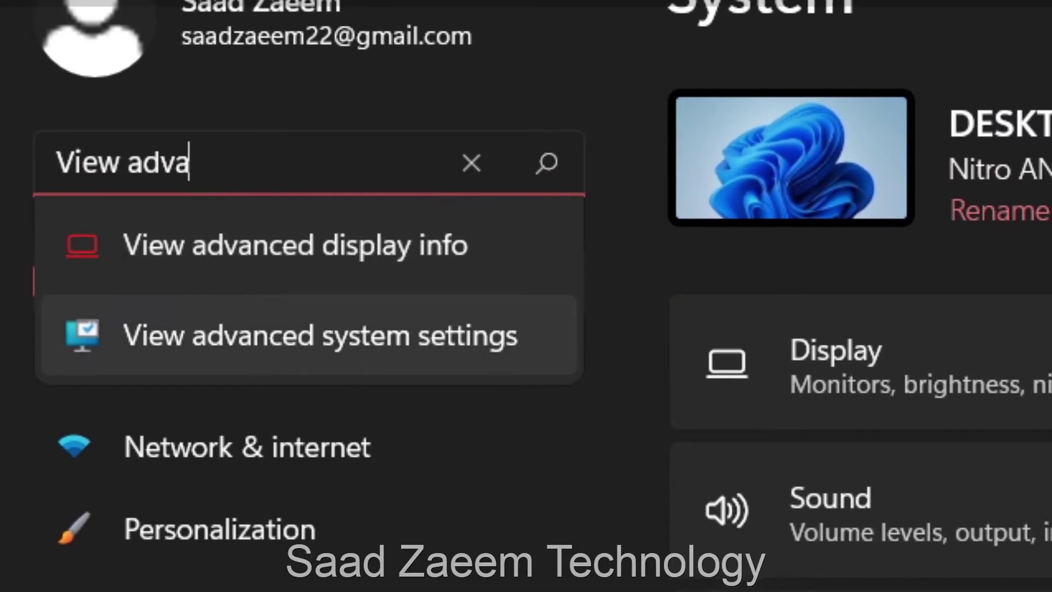
pyautogui.press('Return')
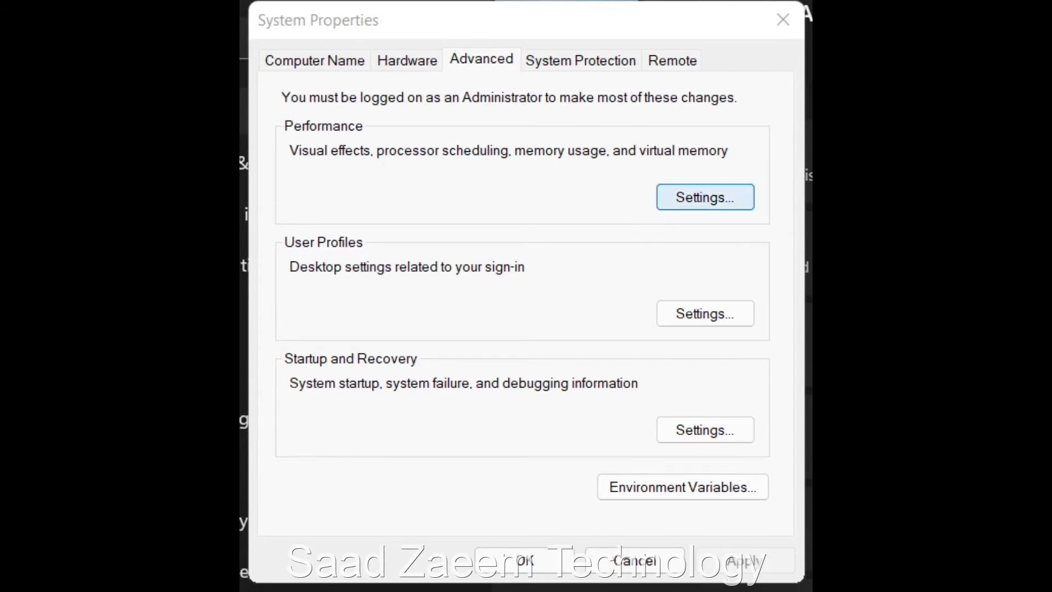
pyautogui.press('Return')
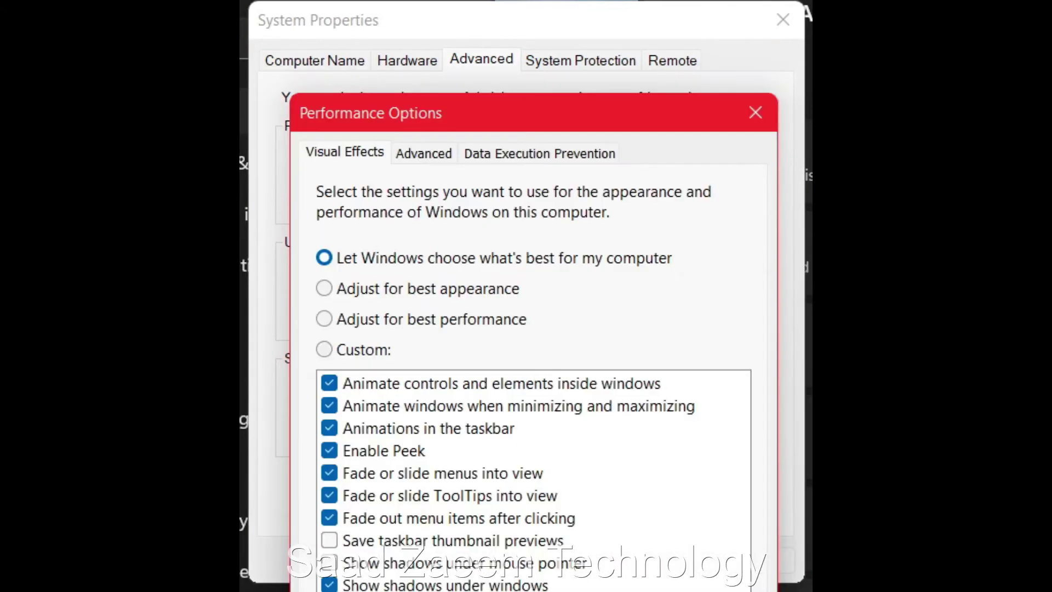
pyautogui.moveTo(510, 126); pyautogui.dragTo(514, 42)
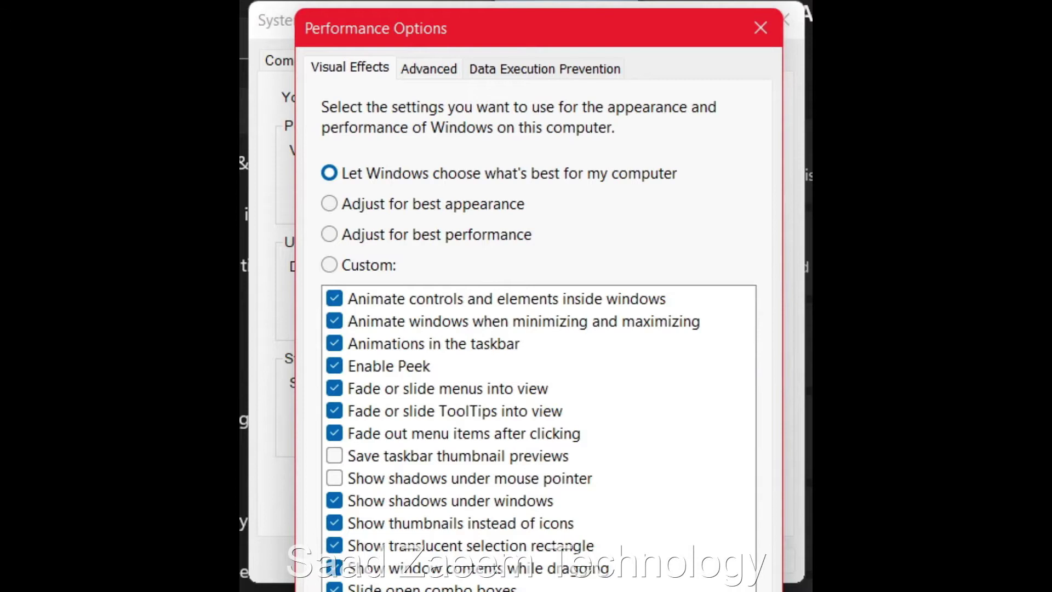
# Step: Turn on Data Execution Prevention for all programs and services except selected ones, apply it and acknowledge the restart notice
pyautogui.click(545, 68)
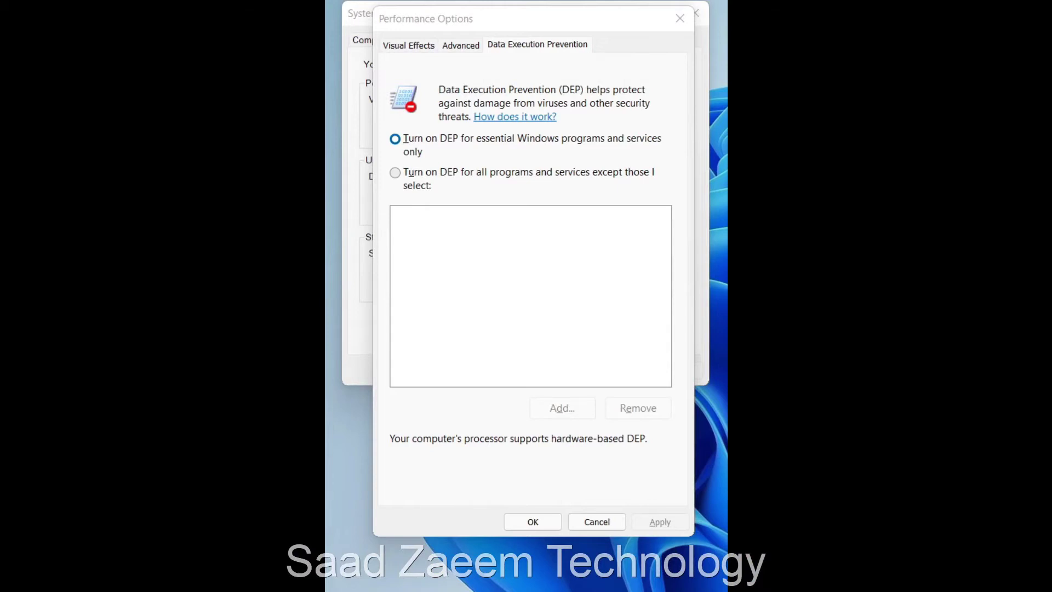
pyautogui.click(395, 172)
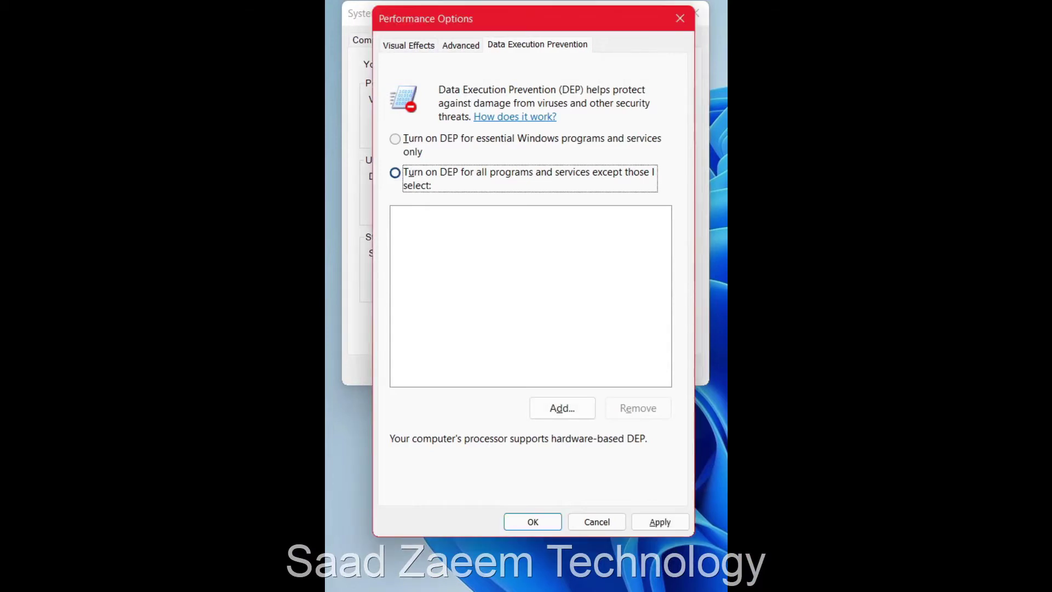
pyautogui.click(660, 521)
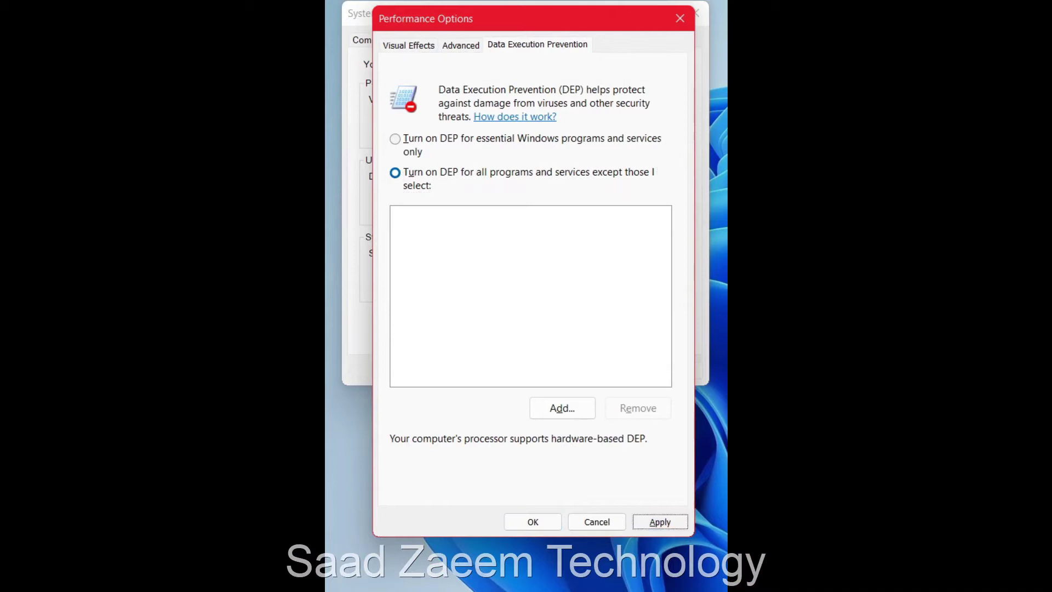
pyautogui.moveTo(713, 221); pyautogui.dragTo(358, 170)
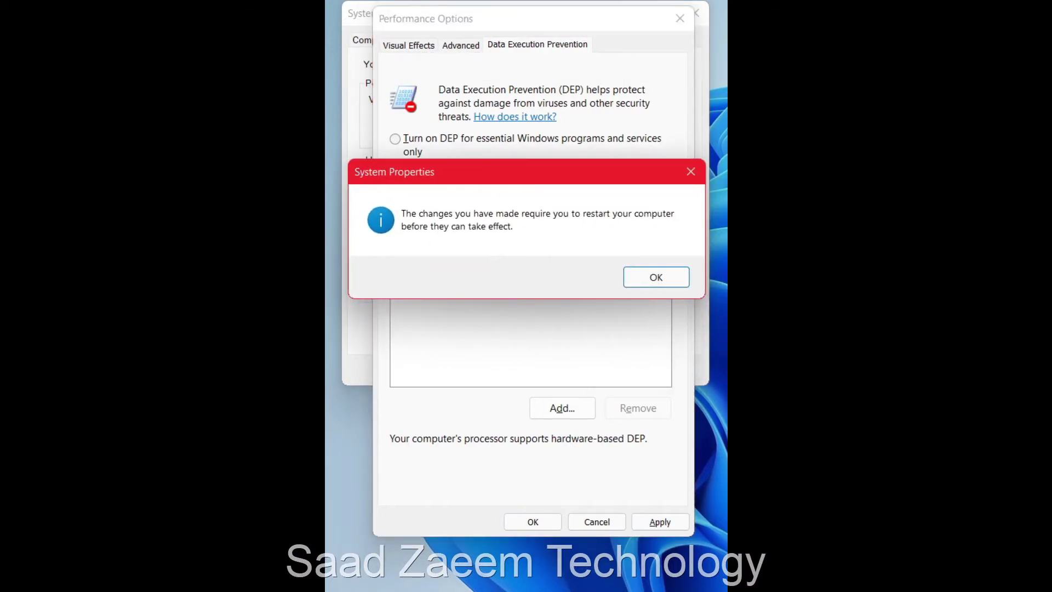
pyautogui.press('Return')
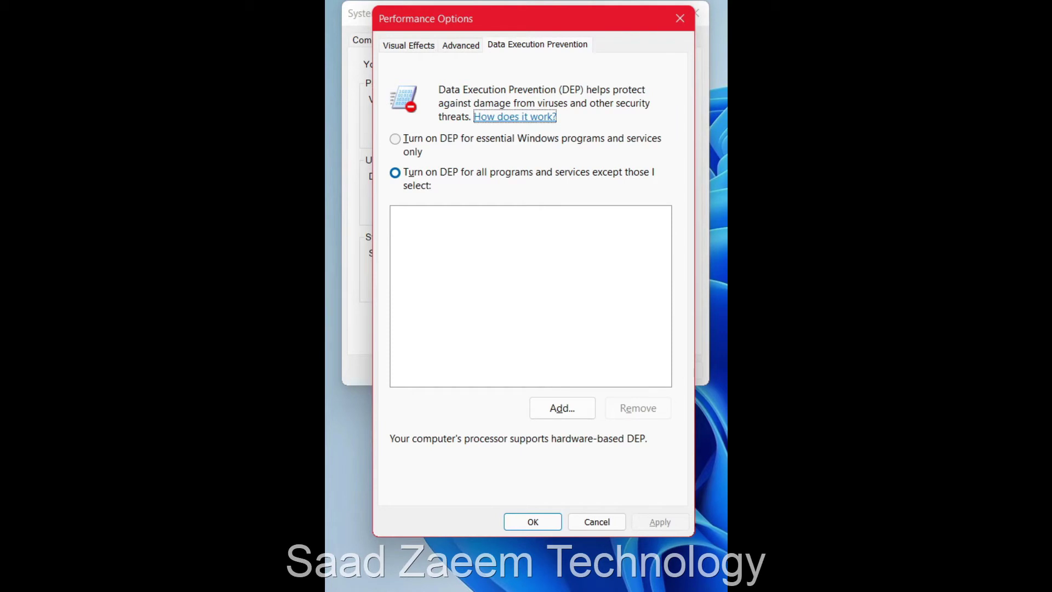
pyautogui.click(562, 408)
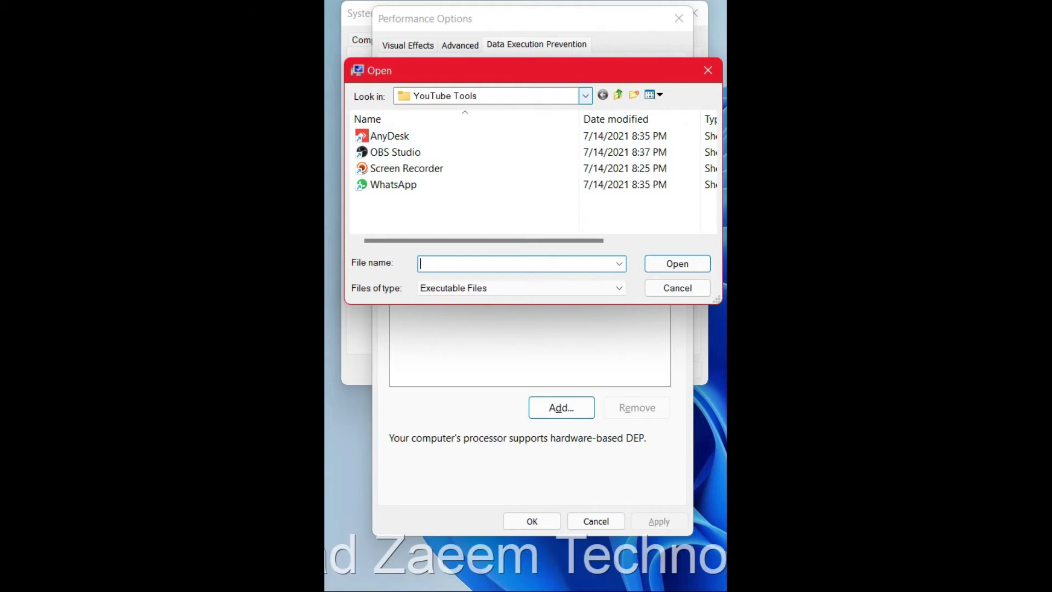
pyautogui.click(585, 95)
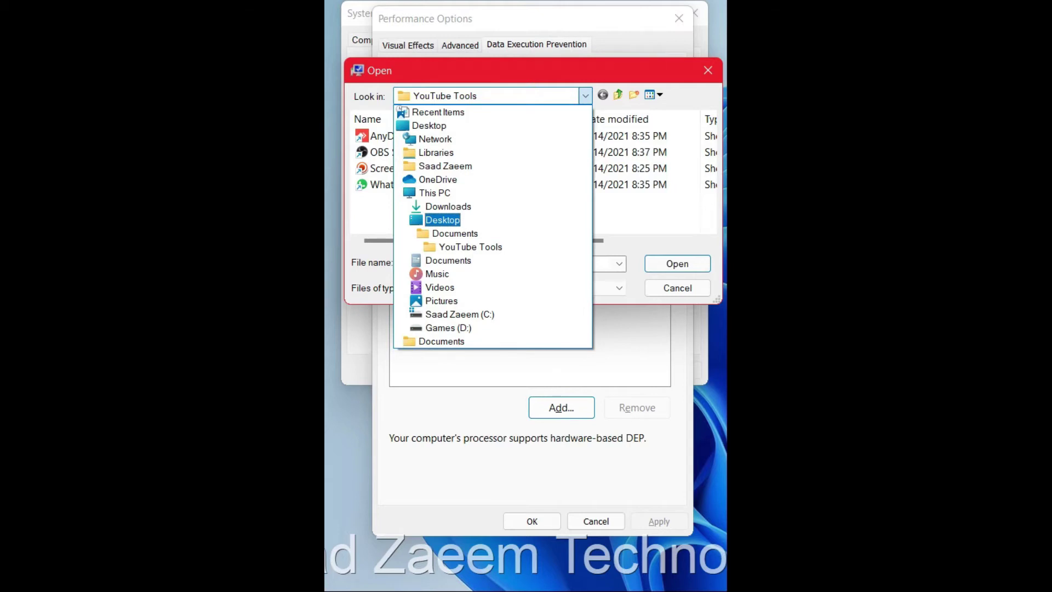
pyautogui.click(442, 220)
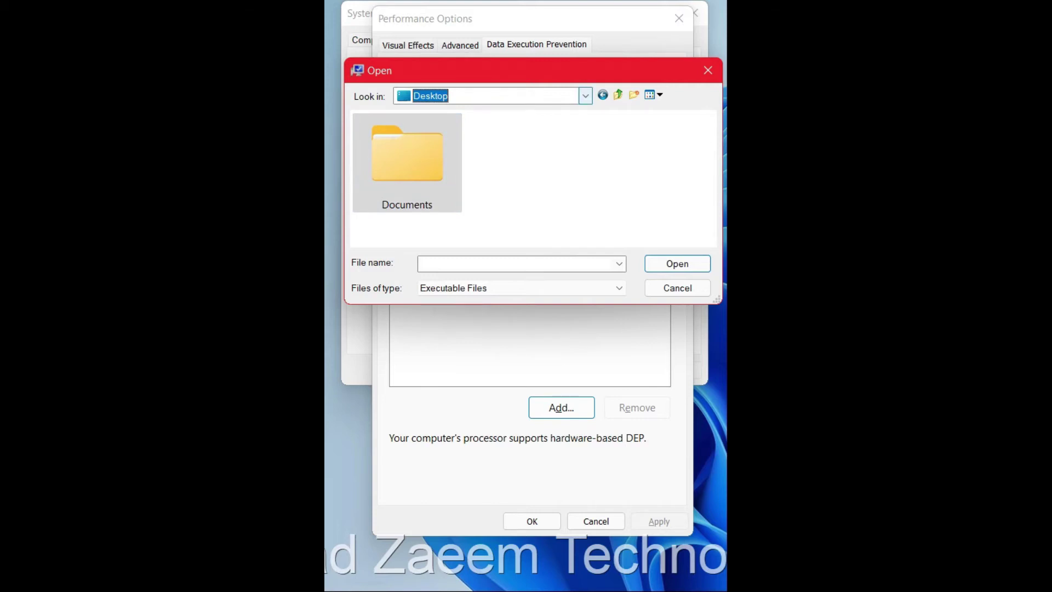
pyautogui.click(585, 96)
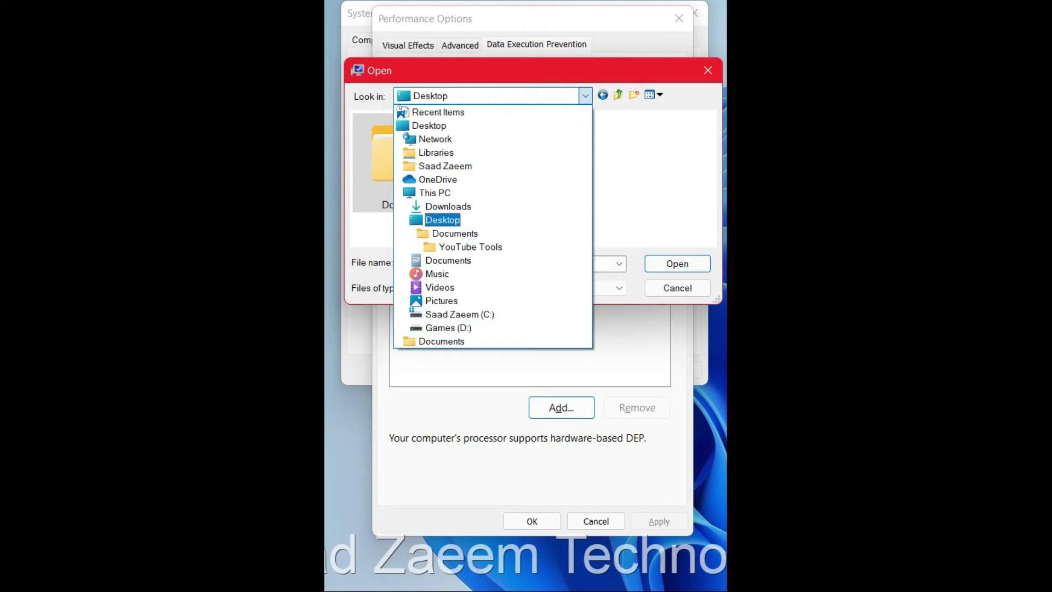
pyautogui.click(443, 219)
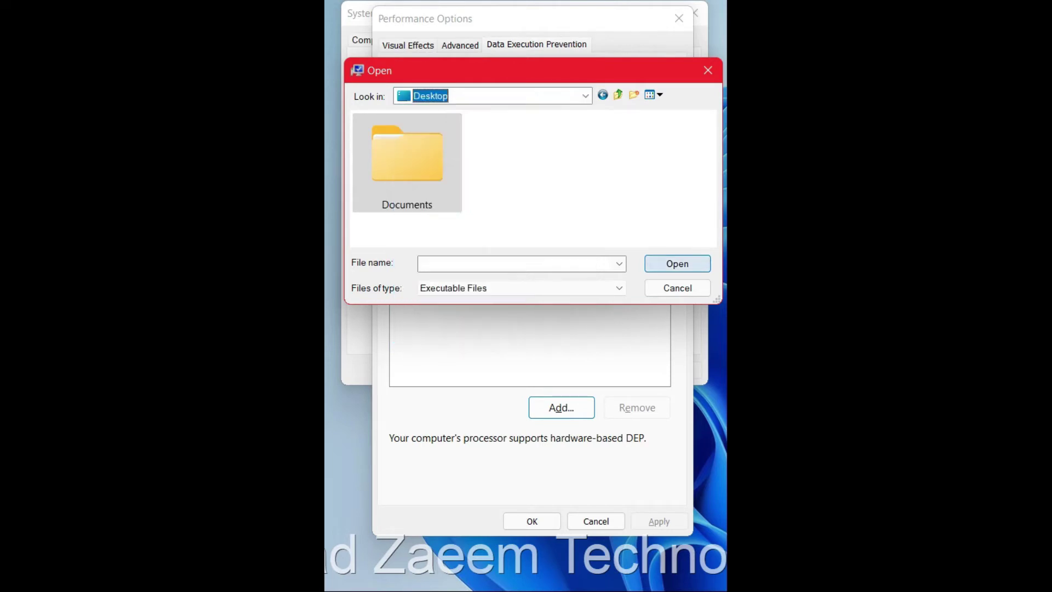
pyautogui.click(708, 70)
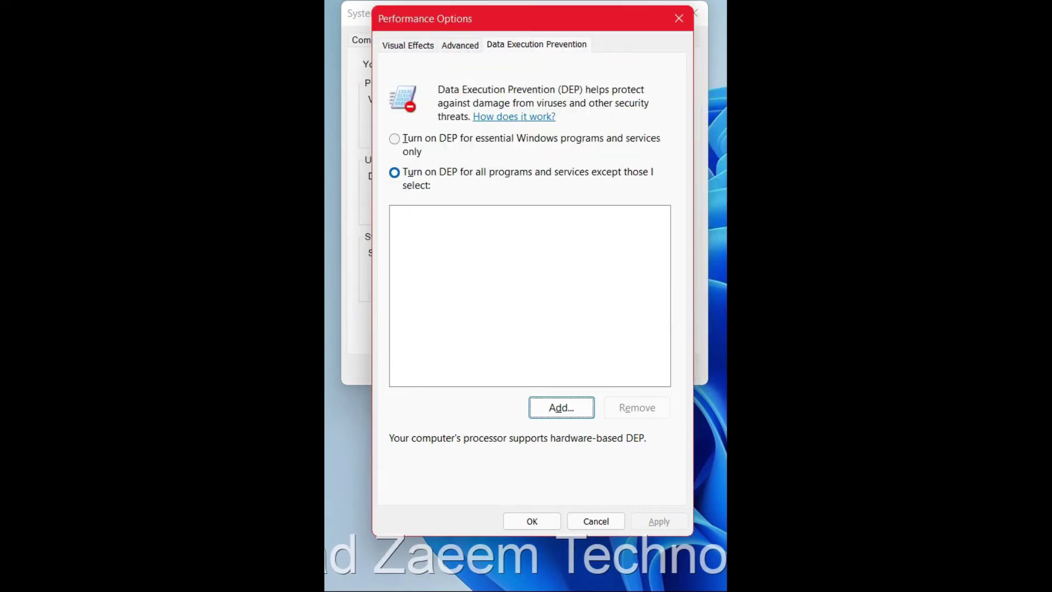
# Step: Confirm the Performance Options and close System Properties
pyautogui.click(532, 522)
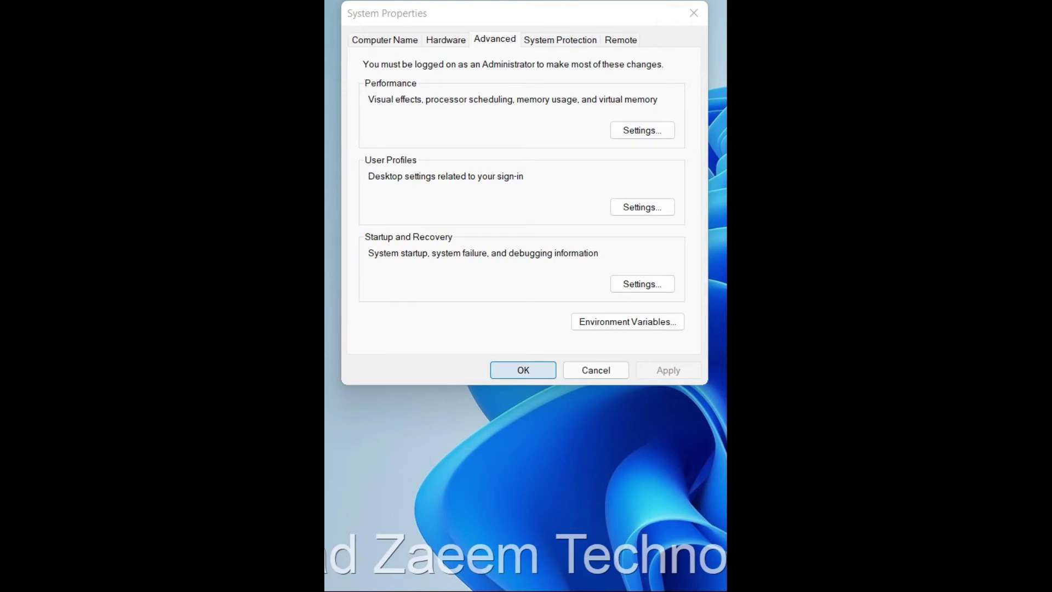
pyautogui.click(693, 12)
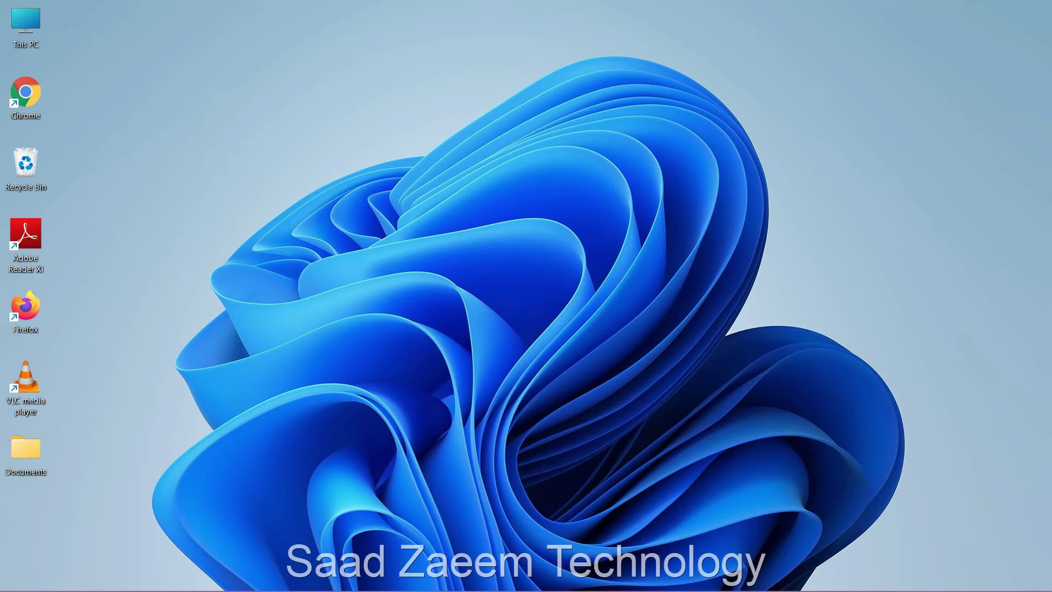
# Step: Search Windows for "regedit" and open the Registry Editor
pyautogui.press('super')
pyautogui.write('re')
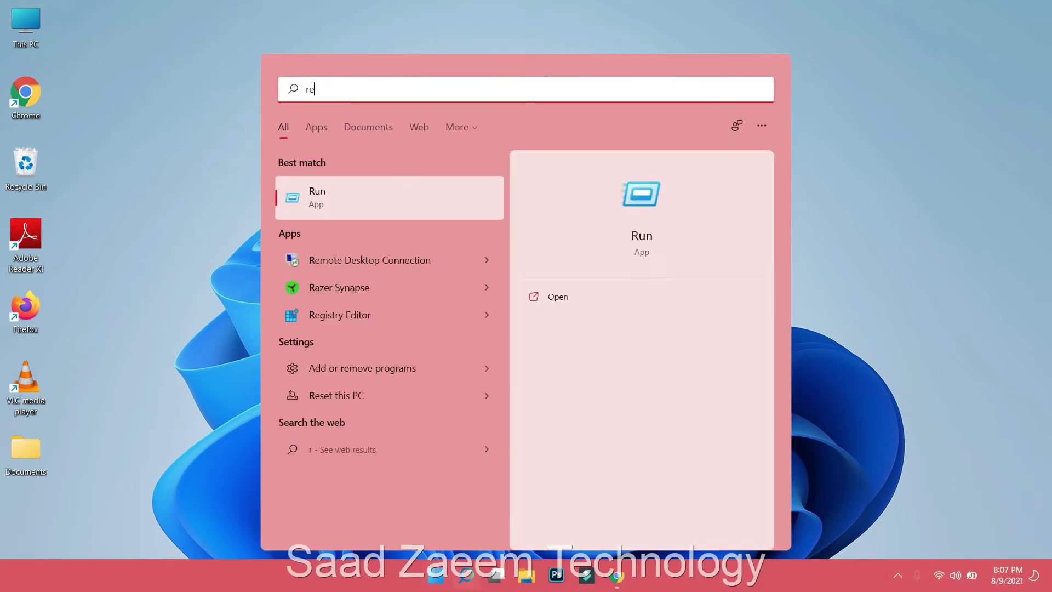
pyautogui.write('gedit')
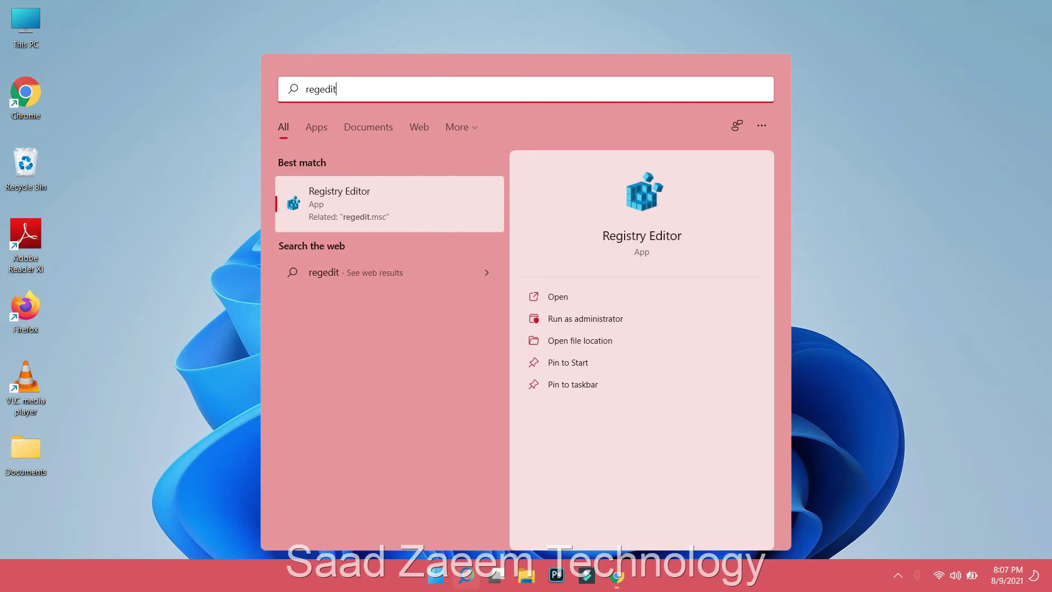
pyautogui.press('Return')
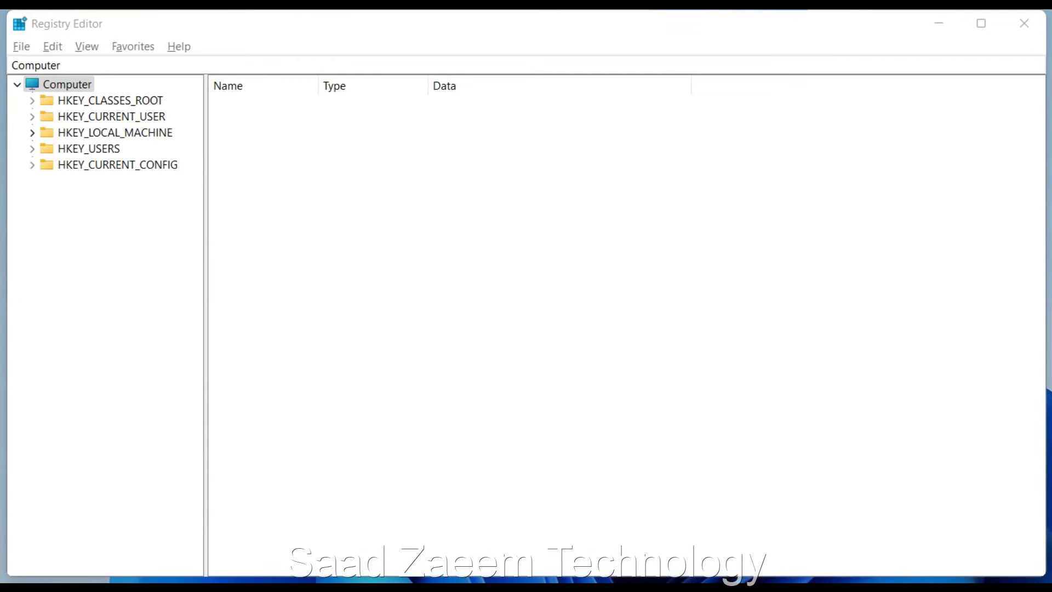
# Step: Expand the registry path HKEY_LOCAL_MACHINE\SOFTWARE\Microsoft and widen the key tree so longer key names fit
pyautogui.click(31, 133)
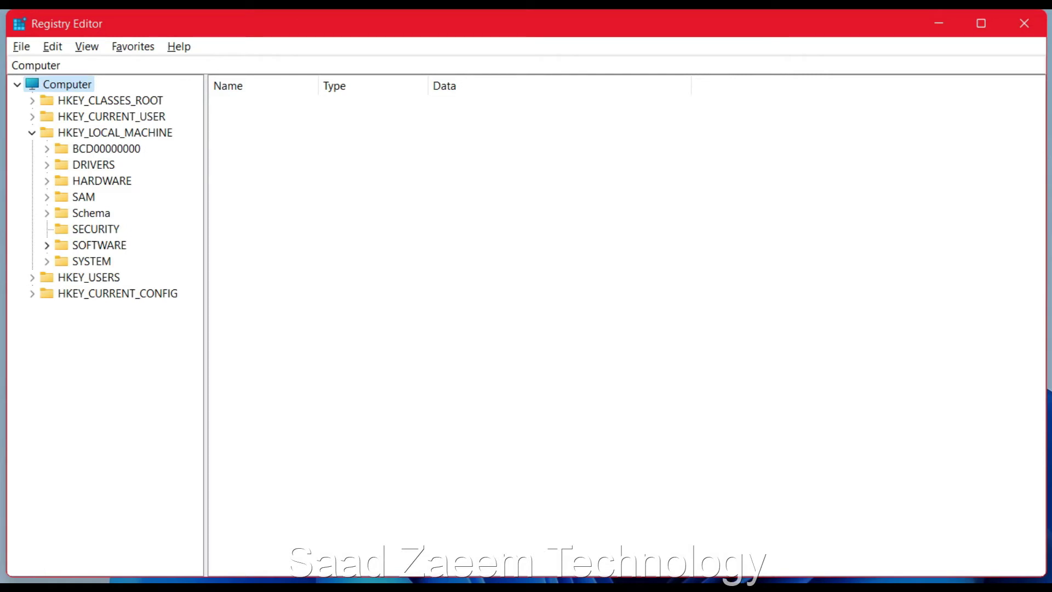
pyautogui.click(46, 245)
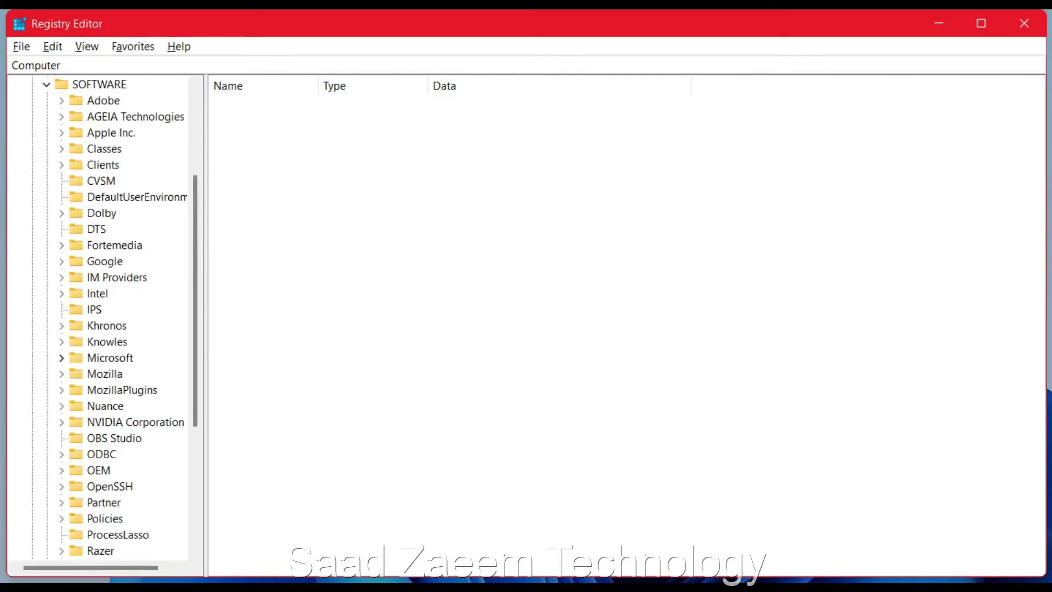
pyautogui.click(61, 357)
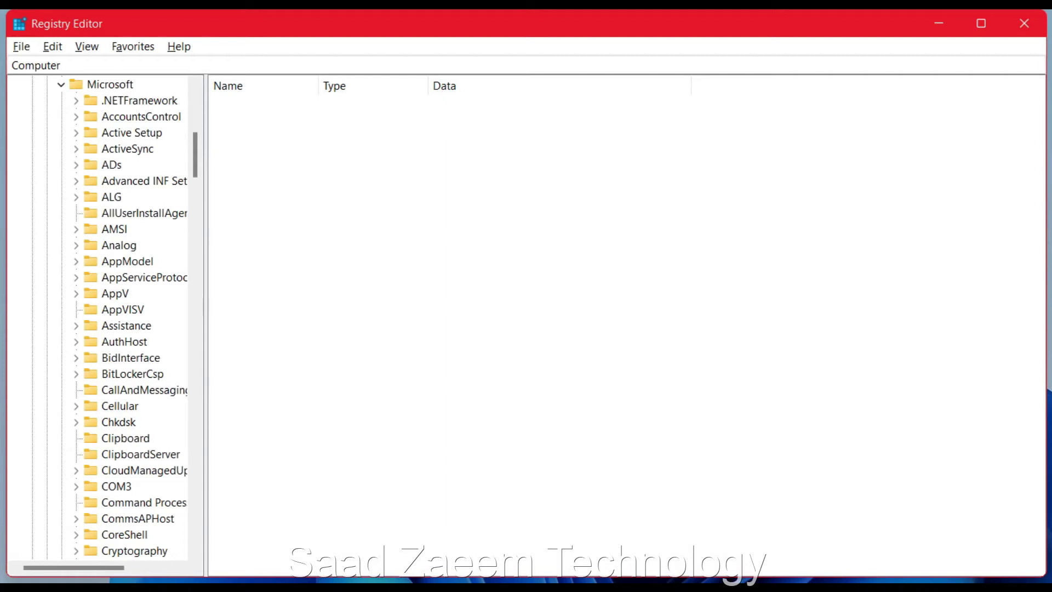
pyautogui.moveTo(206, 323); pyautogui.dragTo(294, 323)
# Step: Under the Microsoft key, expand Windows NT and open its CurrentVersion key with the subkeys expanded
pyautogui.scroll(-9, 143, 323)
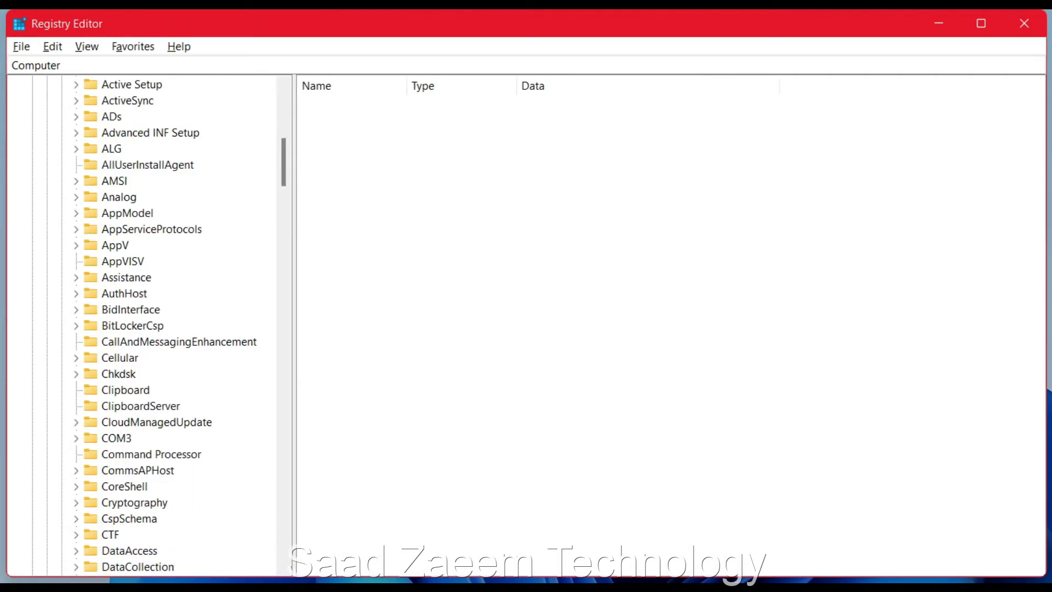
pyautogui.scroll(-18, 142, 324)
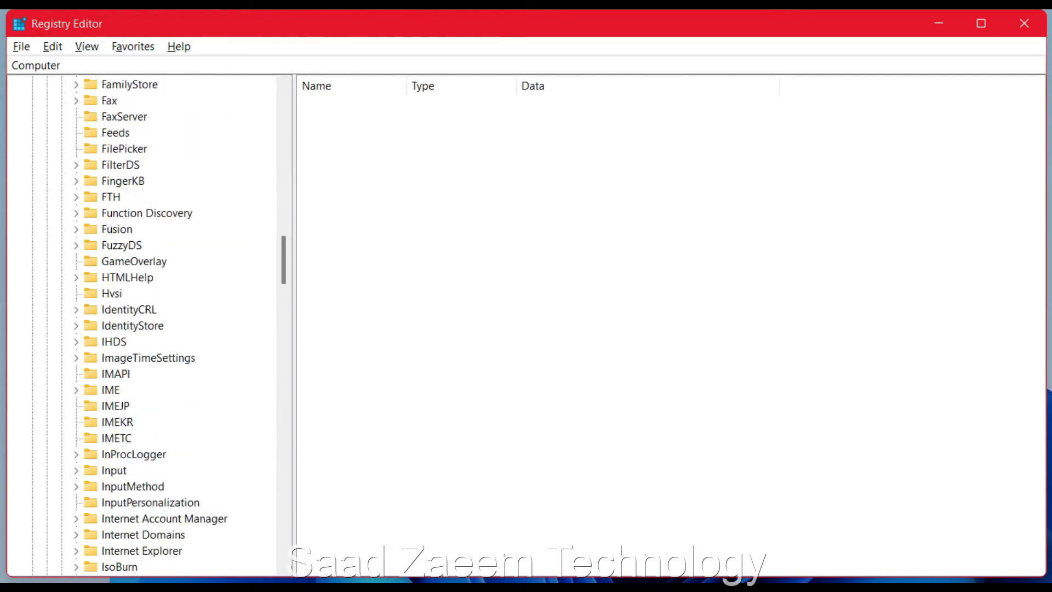
pyautogui.scroll(-6, 142, 324)
pyautogui.scroll(-16, 142, 323)
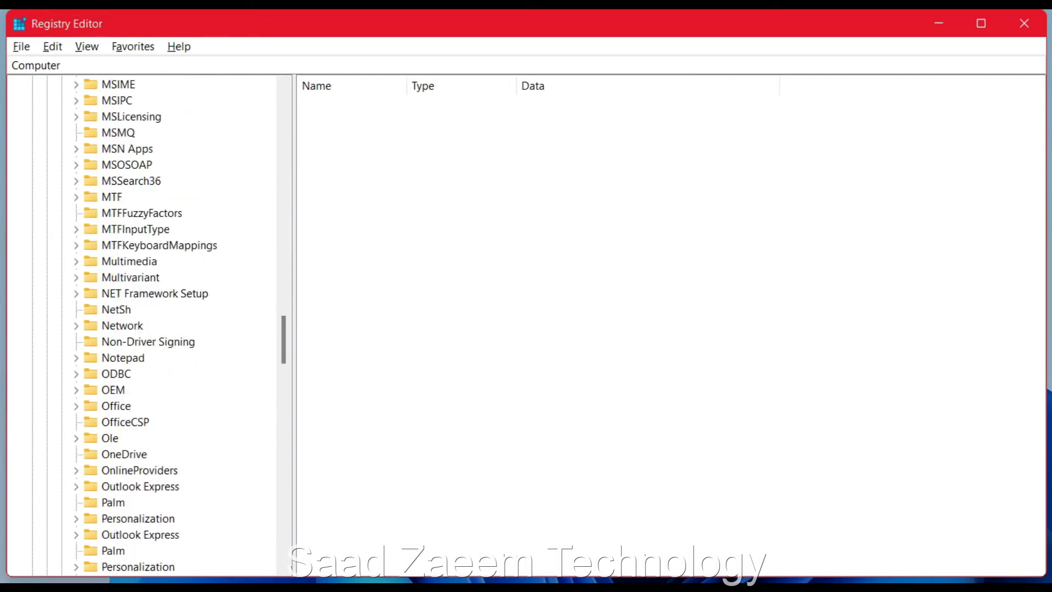
pyautogui.scroll(-11, 142, 323)
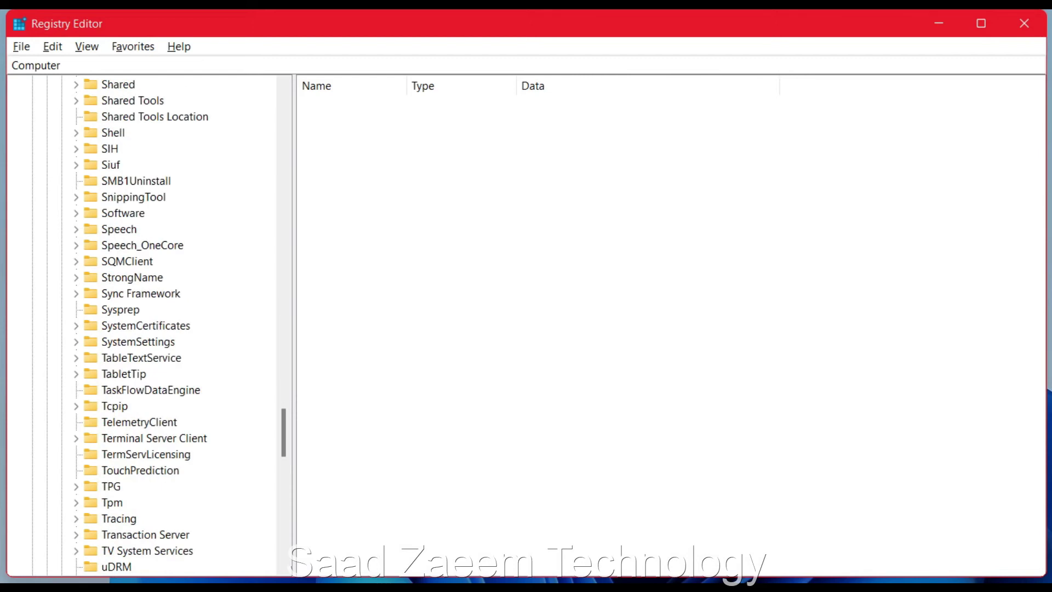
pyautogui.scroll(-9, 143, 323)
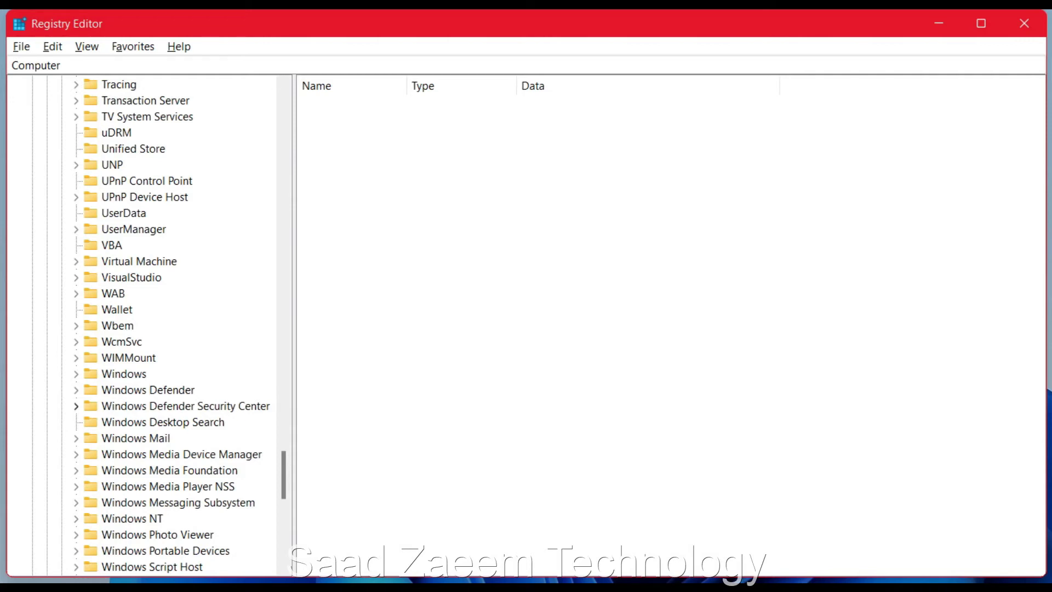
pyautogui.click(76, 519)
pyautogui.scroll(-1, 76, 518)
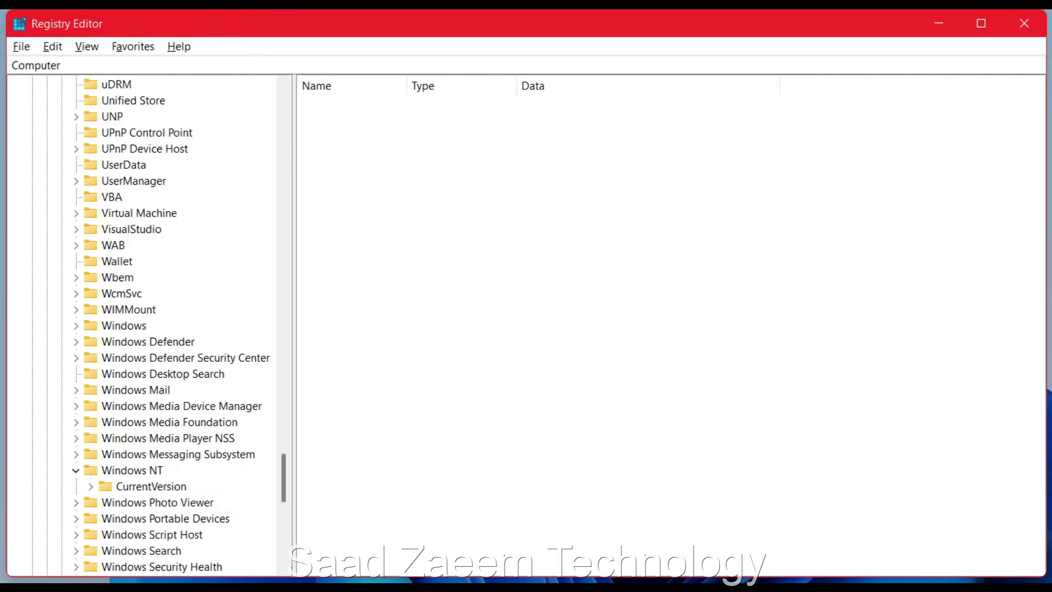
pyautogui.doubleClick(151, 486)
pyautogui.scroll(1, 142, 318)
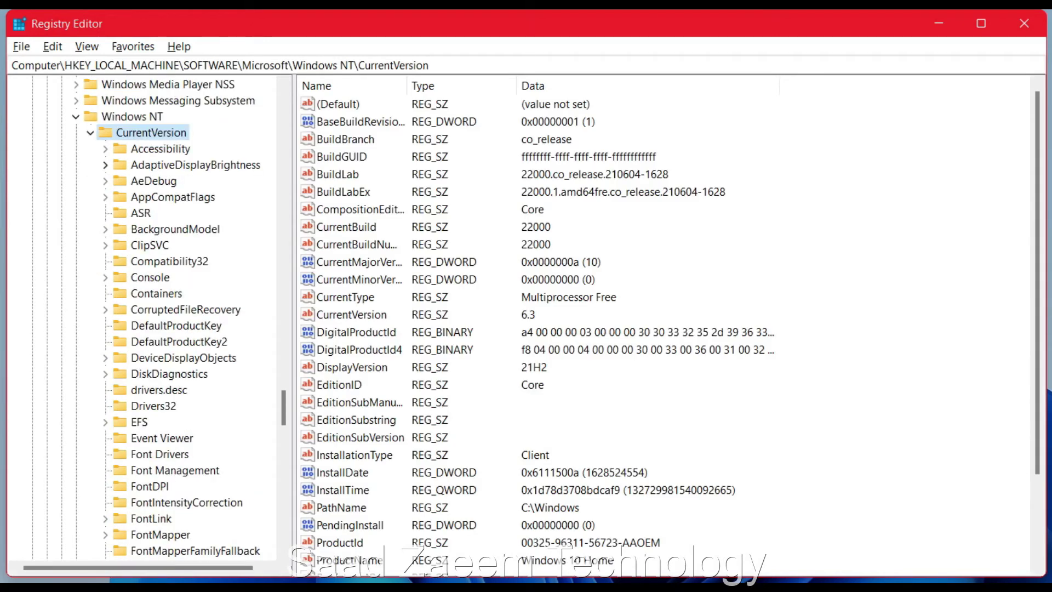
pyautogui.press('Left')
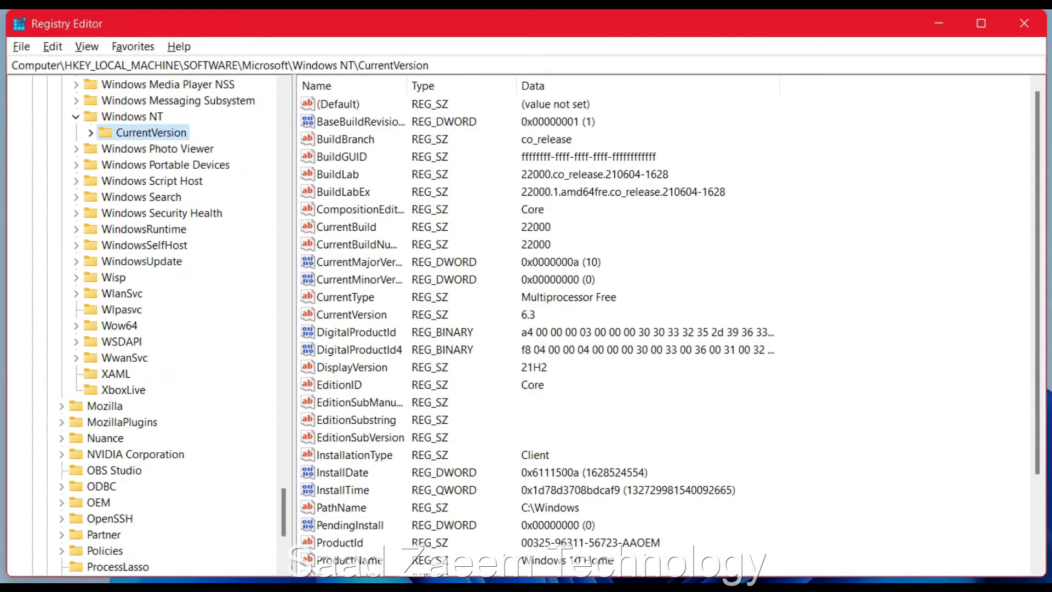
pyautogui.press('Right')
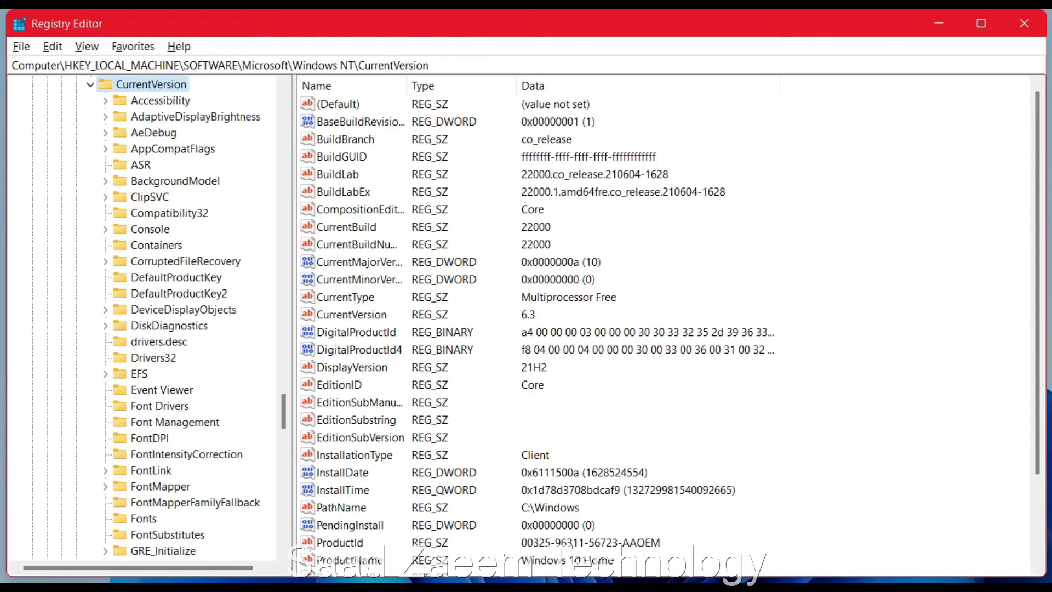
# Step: In the Windows subkey of CurrentVersion, set the LoadAppInit_DLLs value data to 0 in hexadecimal and confirm
pyautogui.scroll(-2, 180, 317)
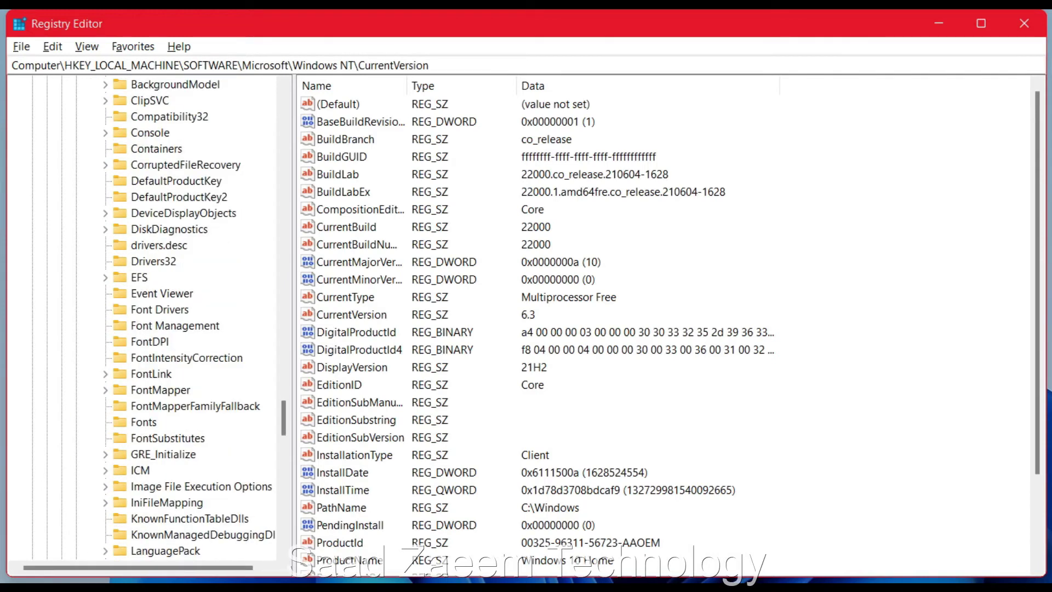
pyautogui.scroll(-4, 180, 316)
pyautogui.scroll(-6, 179, 316)
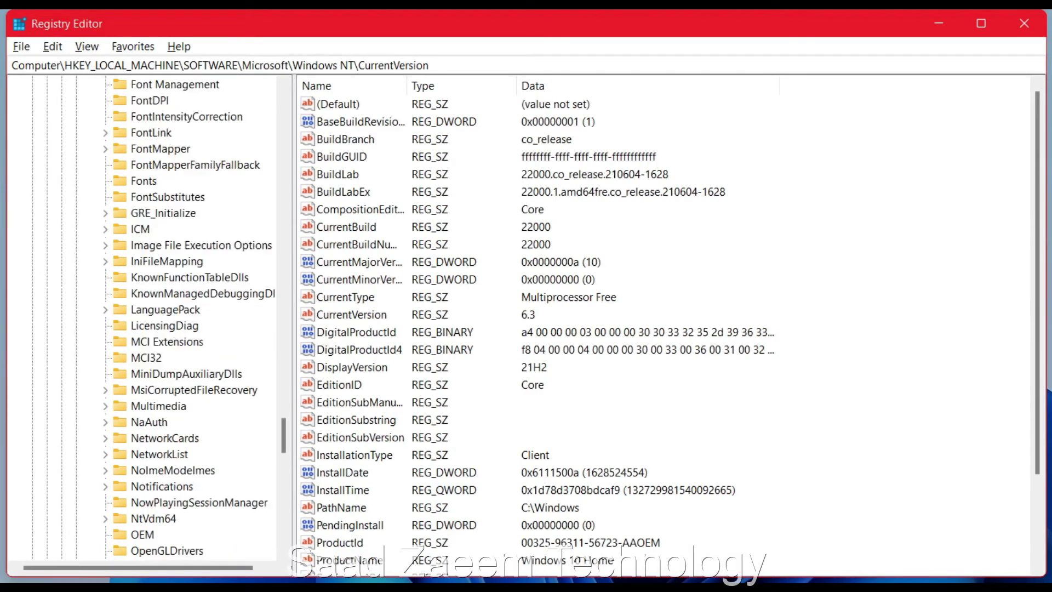
pyautogui.scroll(-8, 179, 316)
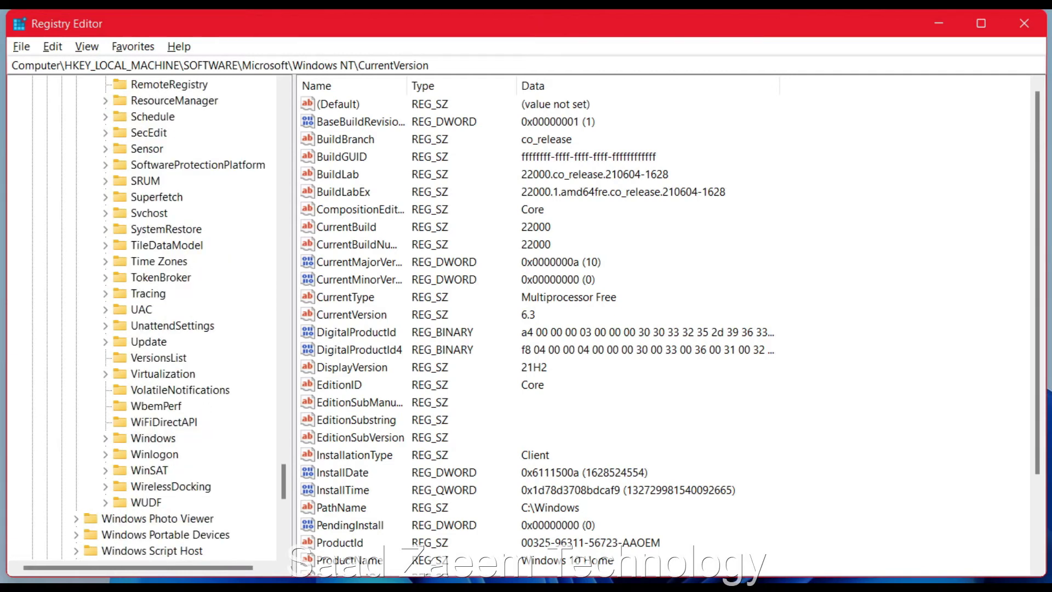
pyautogui.click(153, 438)
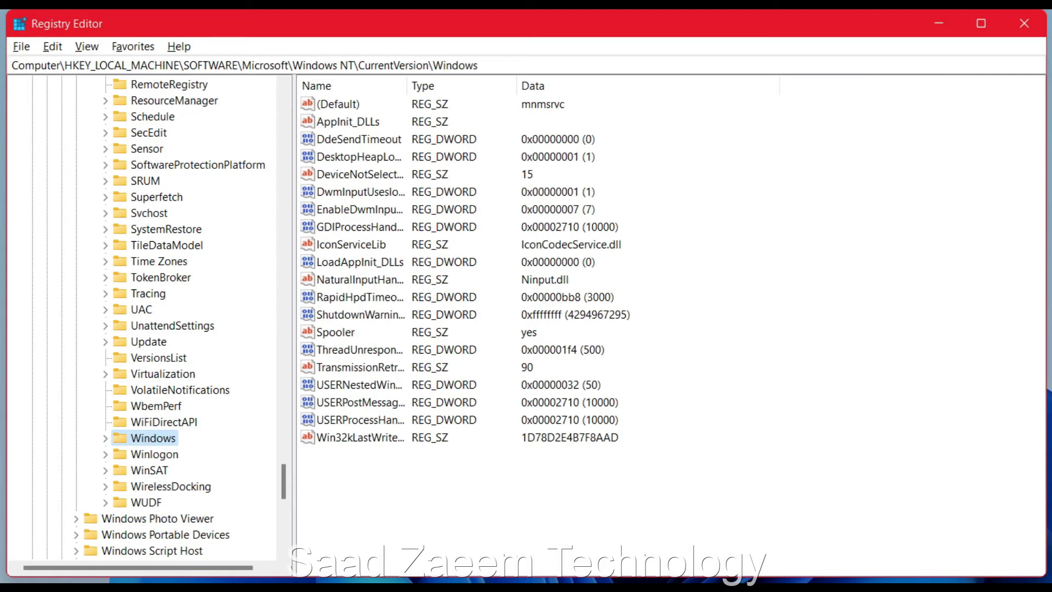
pyautogui.doubleClick(359, 262)
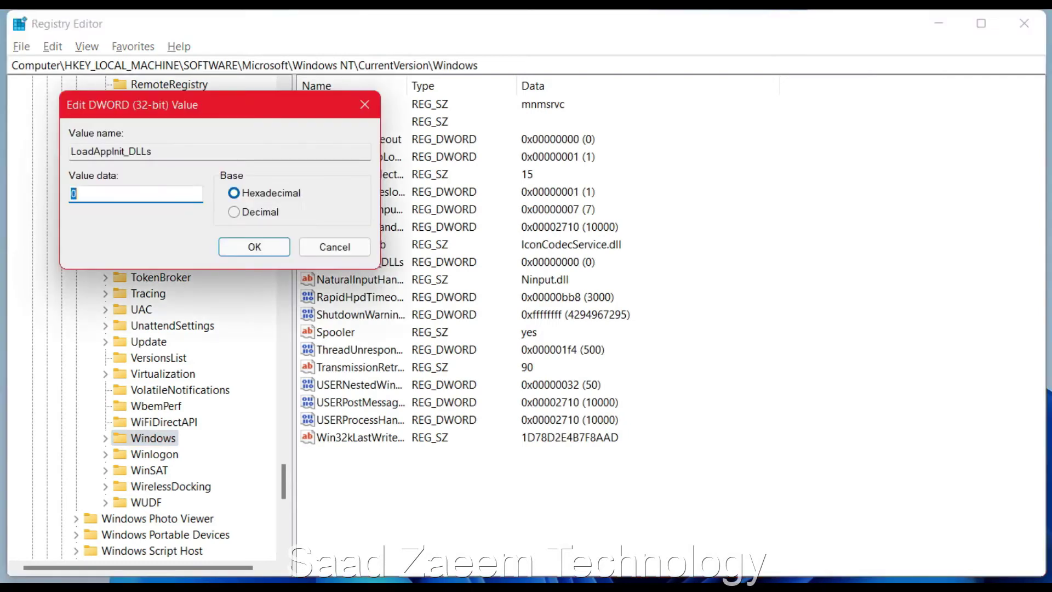
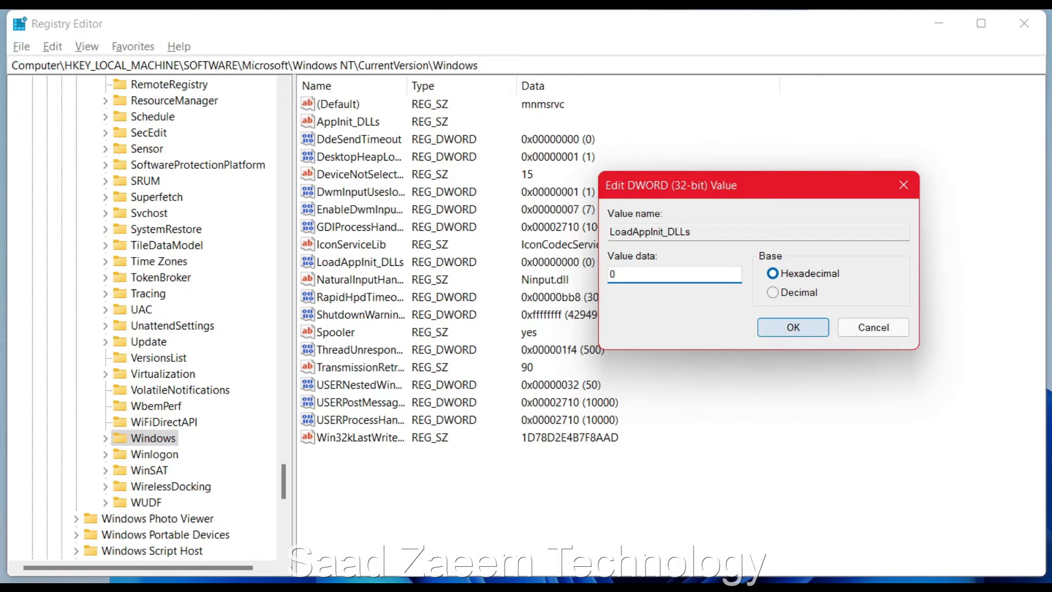
pyautogui.click(793, 328)
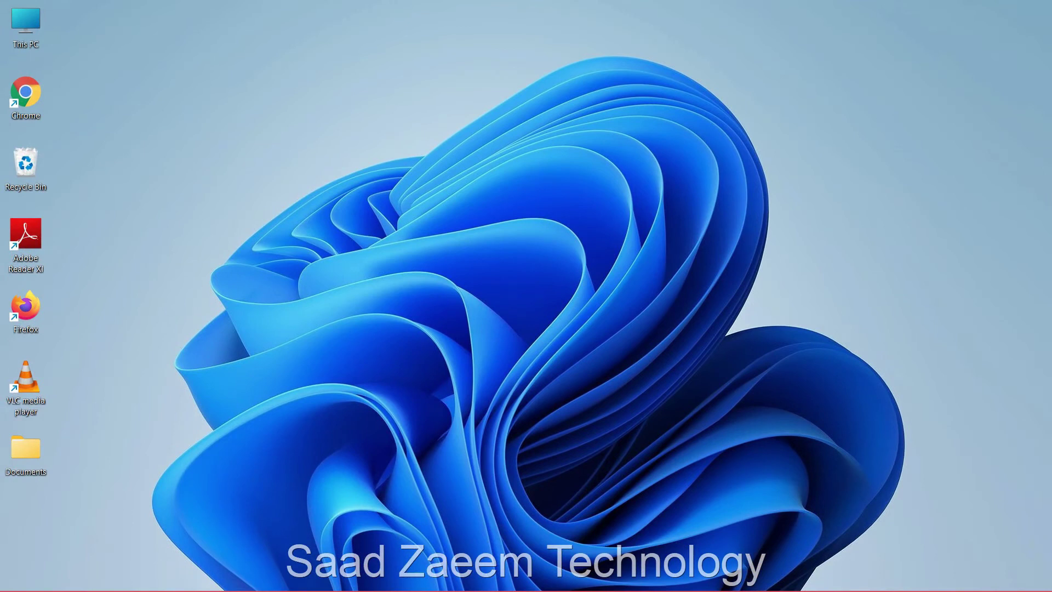
# Step: Open the Windows Update page in Settings to check the available updates, and close Settings
pyautogui.press('super')
pyautogui.write('sett')
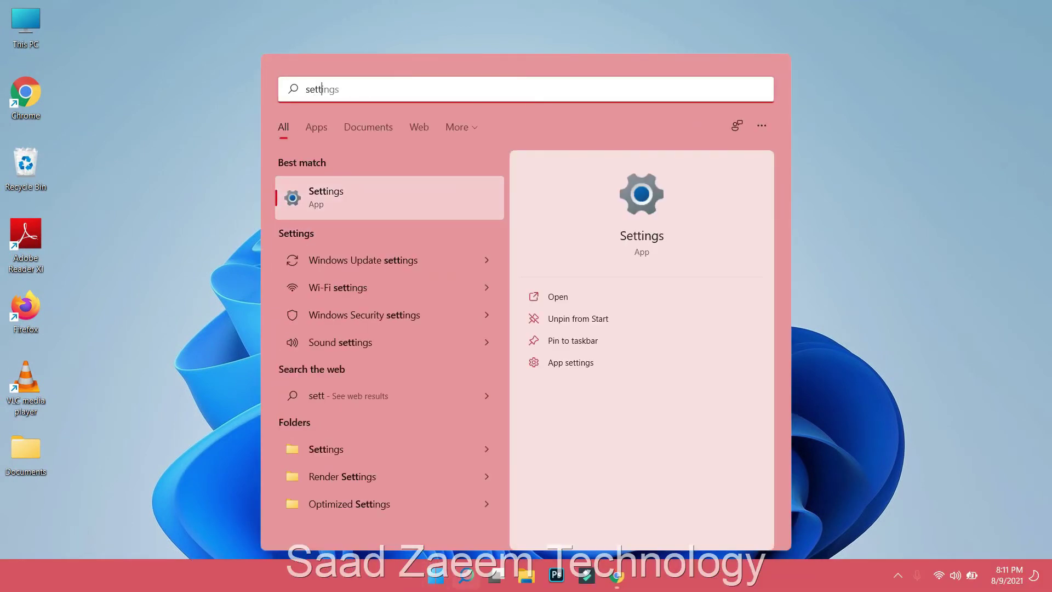
pyautogui.press('Return')
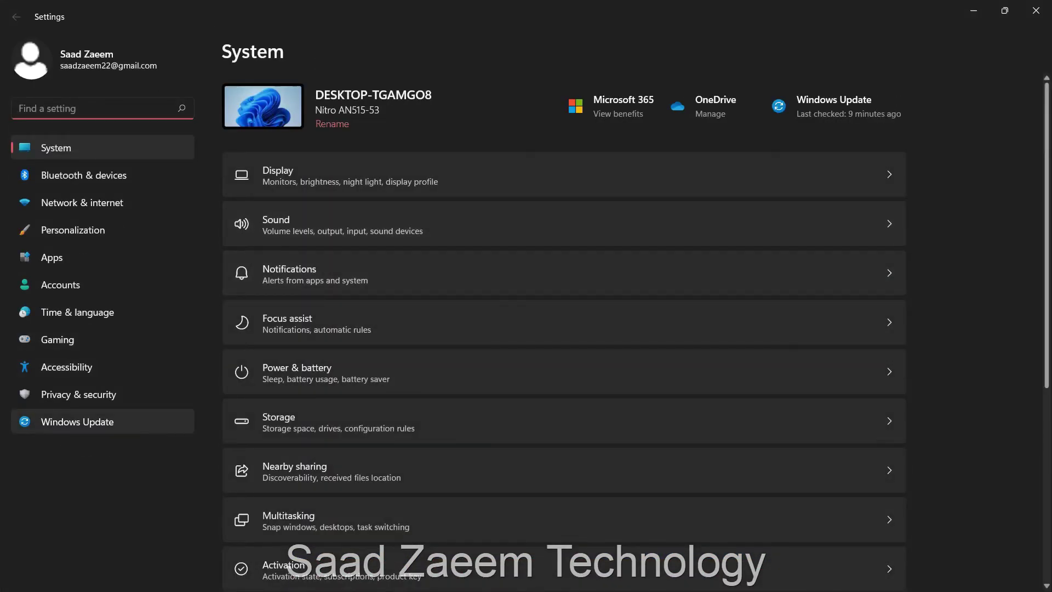
pyautogui.click(77, 421)
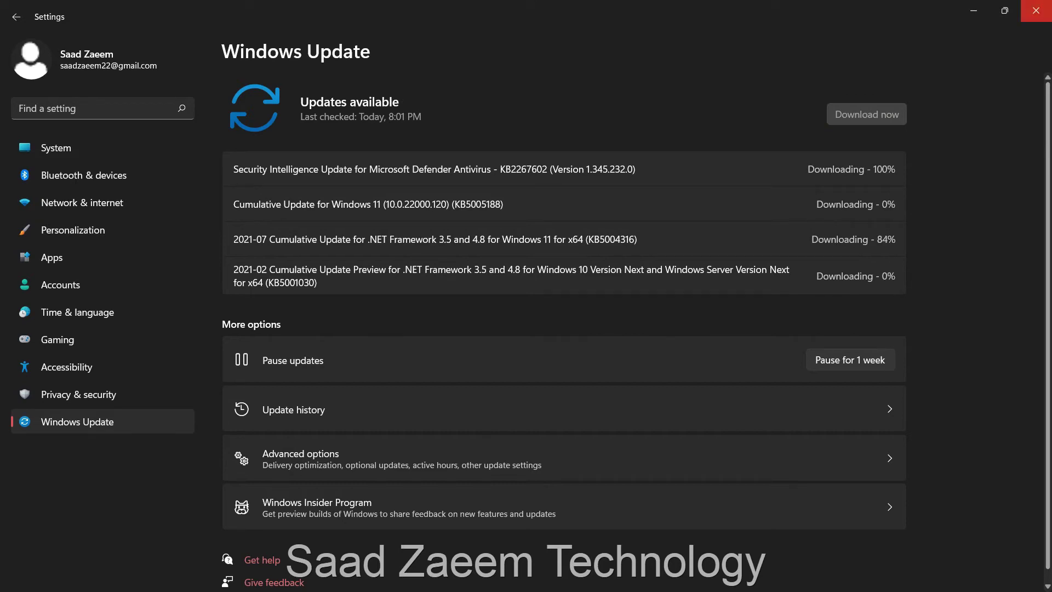
pyautogui.click(1036, 10)
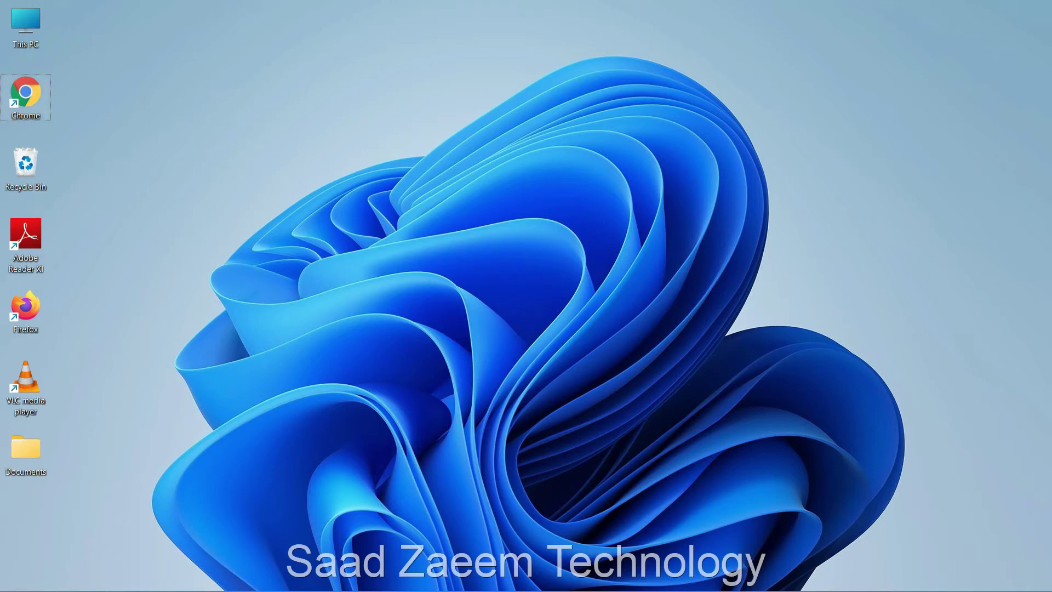
# Step: Open the compatibility settings in the properties of the Chrome desktop shortcut
pyautogui.rightClick(33, 106)
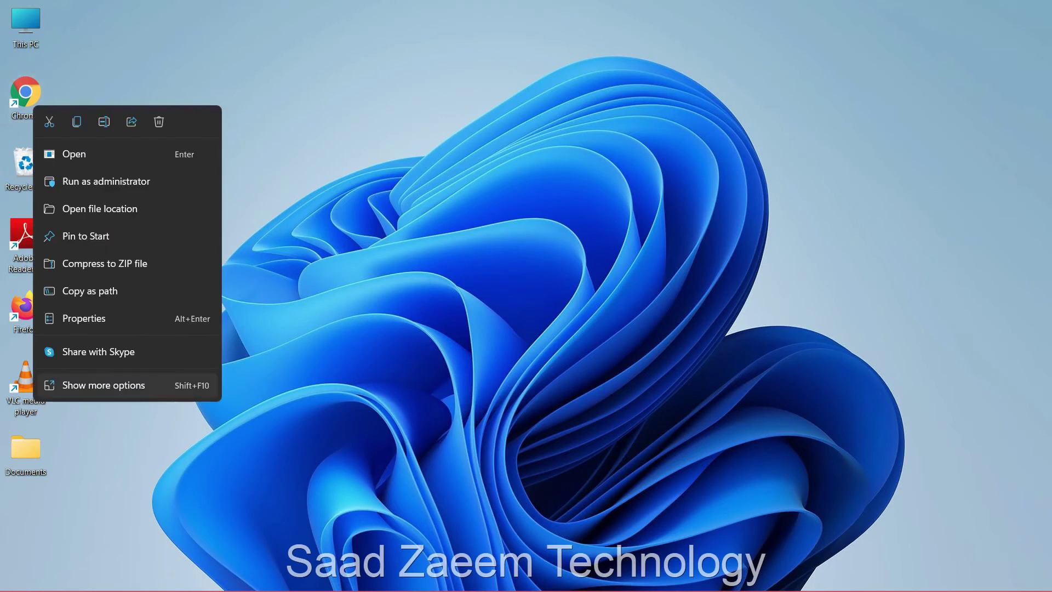
pyautogui.click(127, 385)
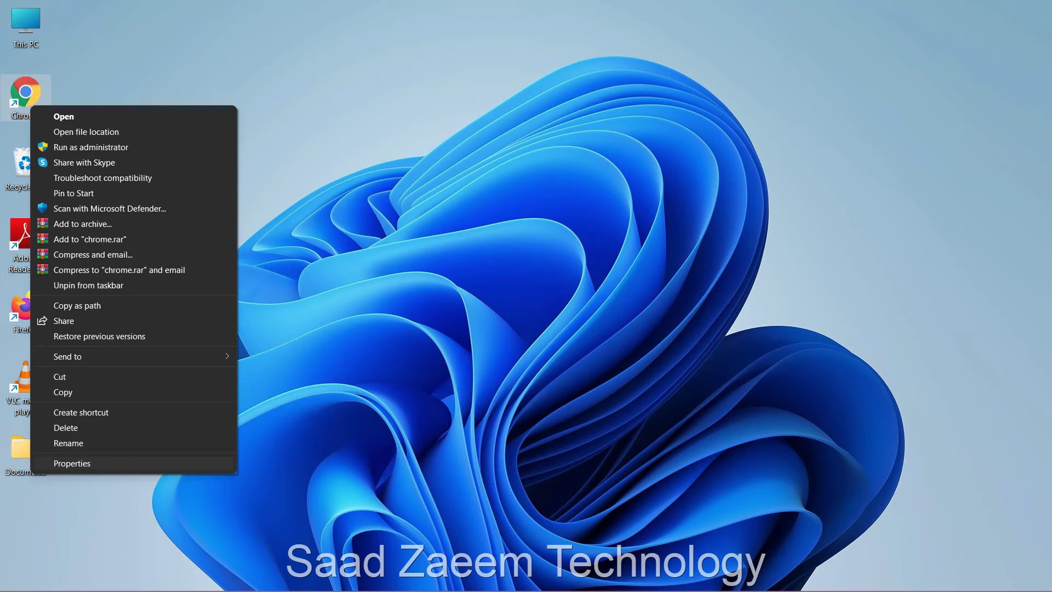
pyautogui.click(71, 463)
pyautogui.moveTo(150, 115); pyautogui.dragTo(244, 73)
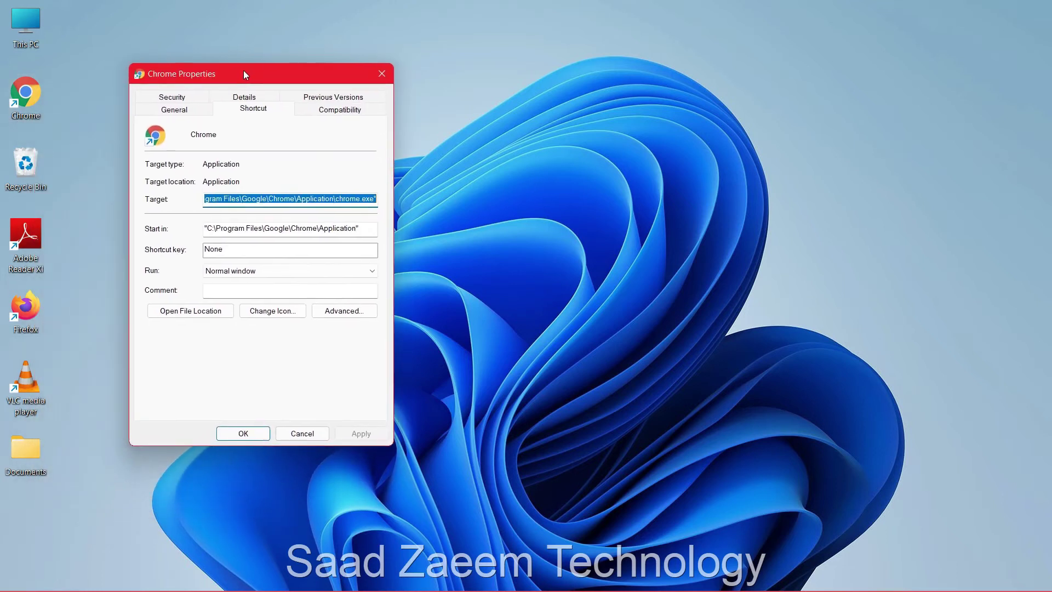
pyautogui.click(339, 108)
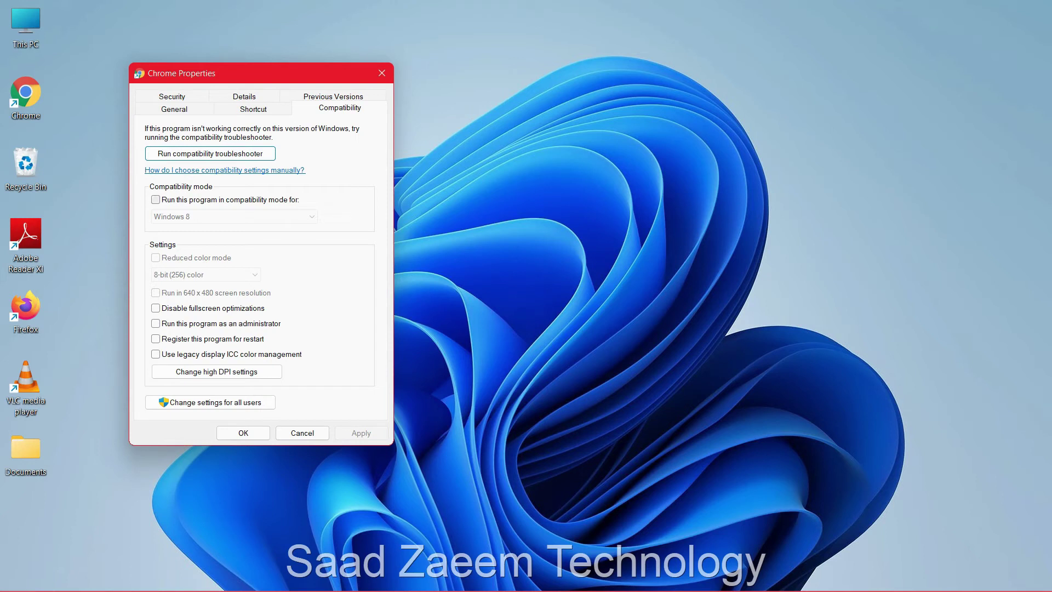
# Step: Enable compatibility mode for Windows 7 on the Chrome shortcut, apply the change and close its properties
pyautogui.click(156, 199)
pyautogui.click(234, 216)
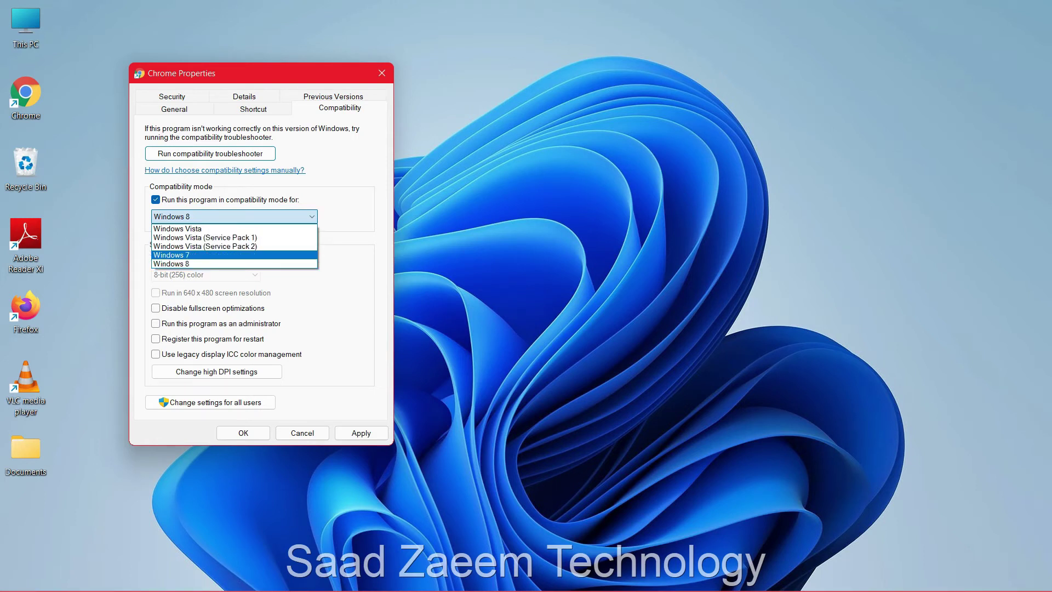
pyautogui.click(171, 255)
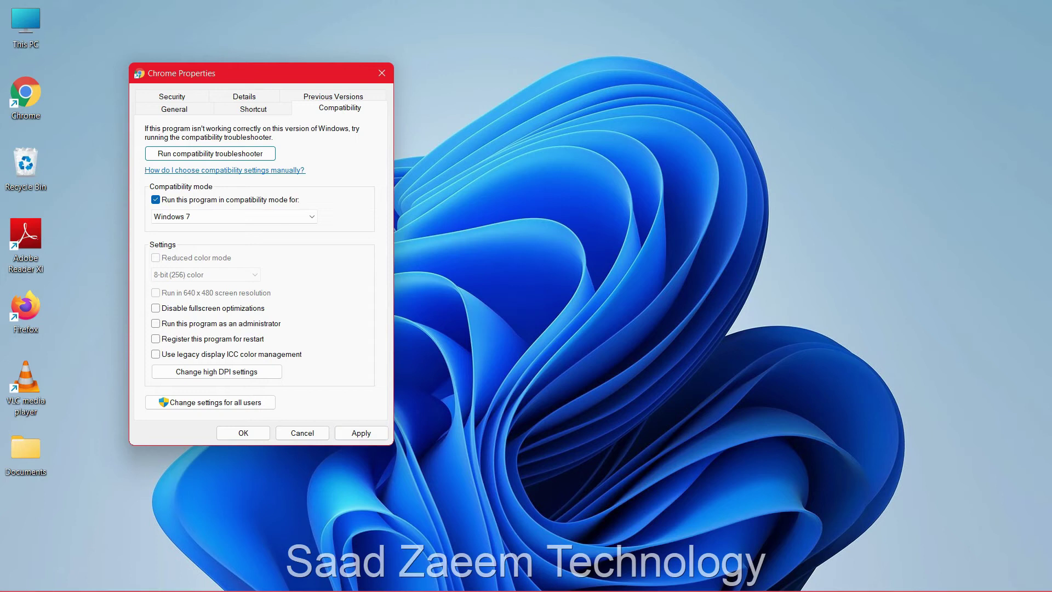
pyautogui.click(362, 433)
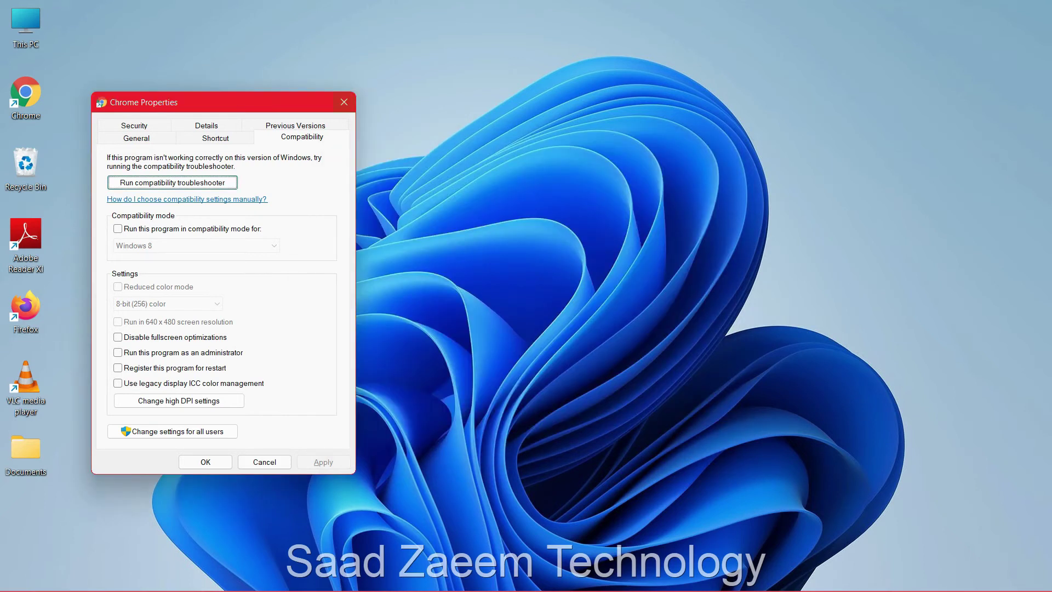
pyautogui.click(344, 102)
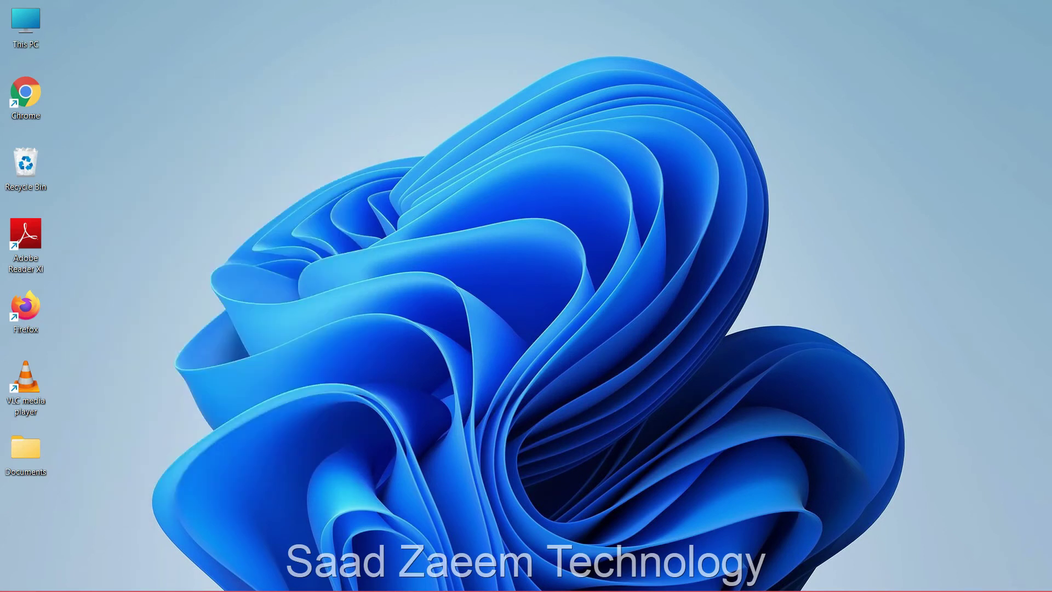
# Step: Search Windows for "control", open Control Panel and go to the list of programs to uninstall or change
pyautogui.press('super')
pyautogui.write('control')
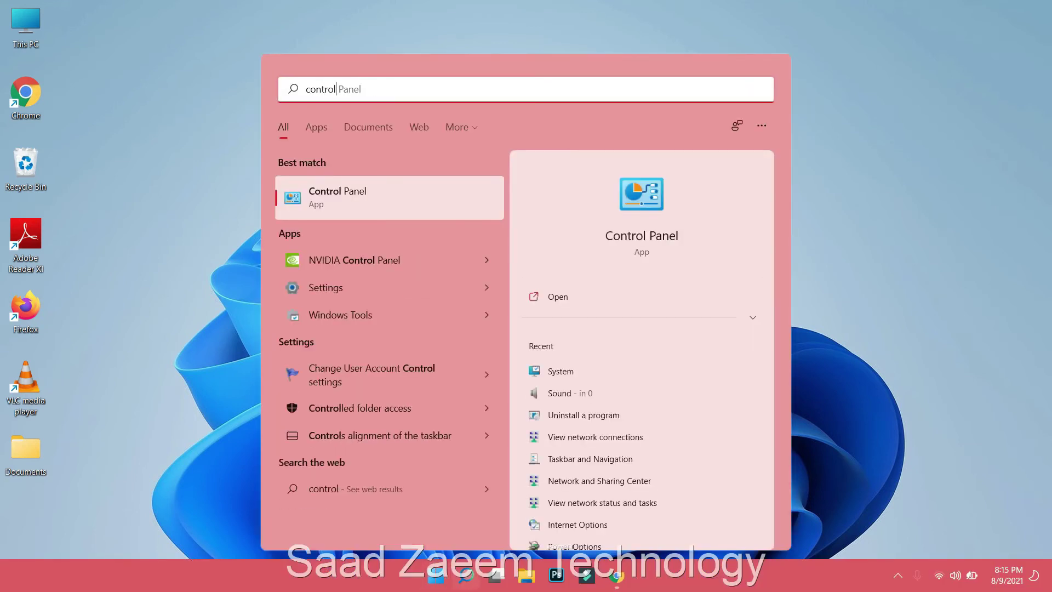
pyautogui.press('Return')
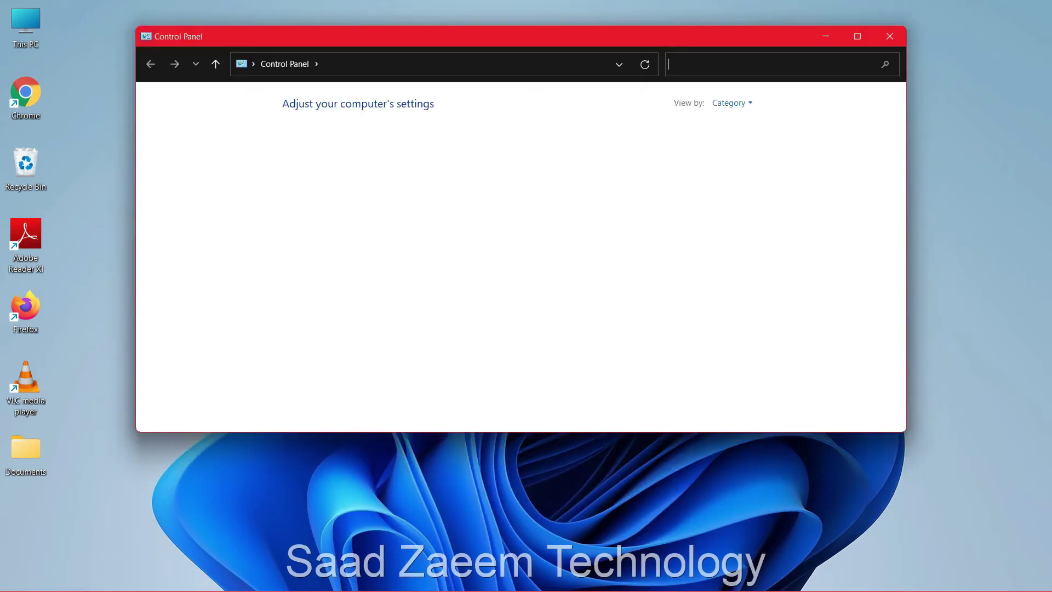
pyautogui.click(341, 311)
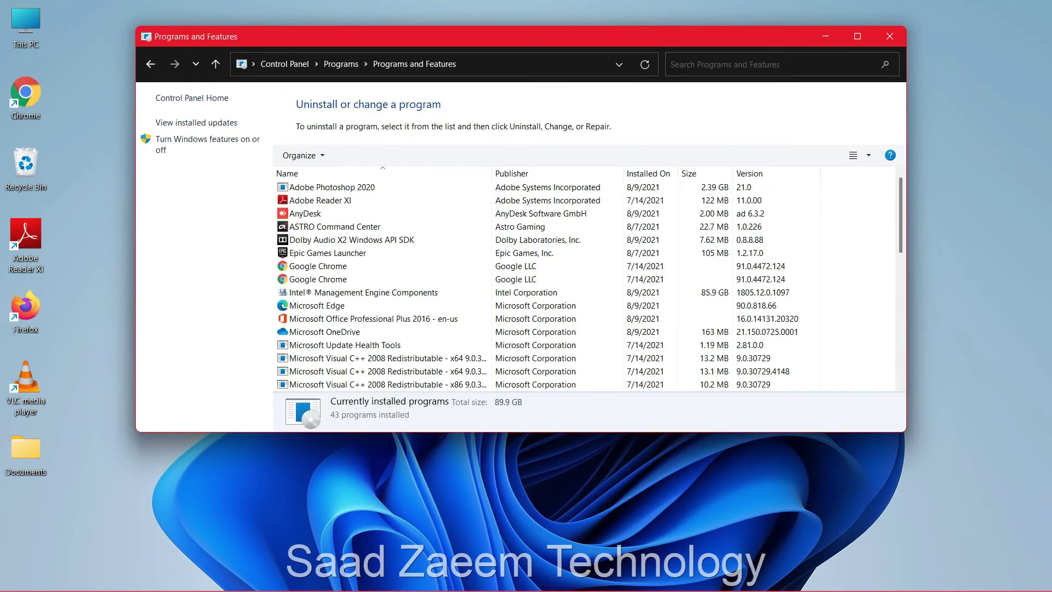
# Step: Try to repair the Epic Games Launcher installation, cancel the configuration and close Programs and Features
pyautogui.click(327, 252)
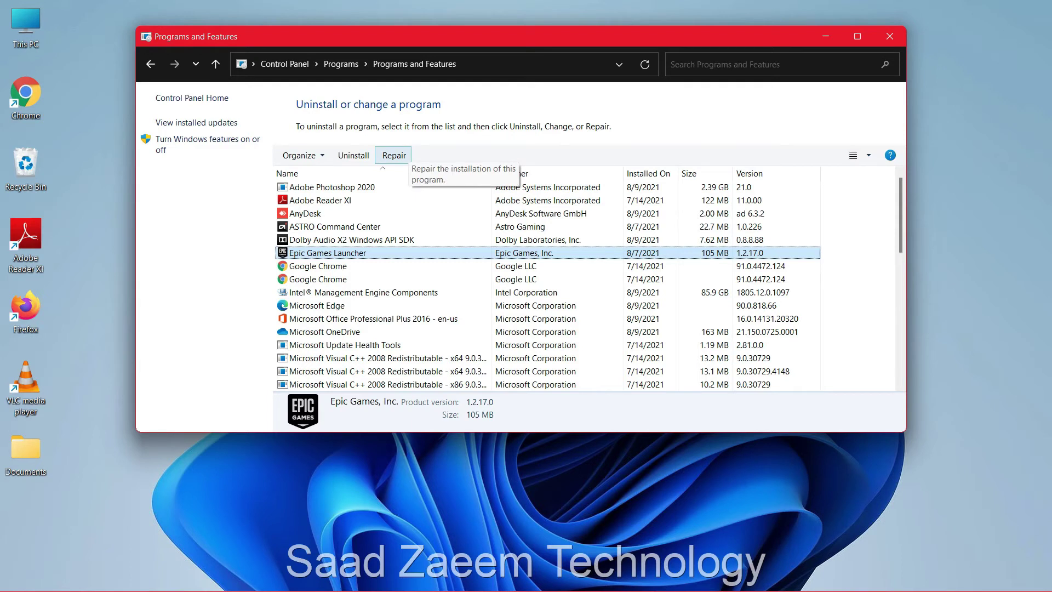
pyautogui.click(396, 155)
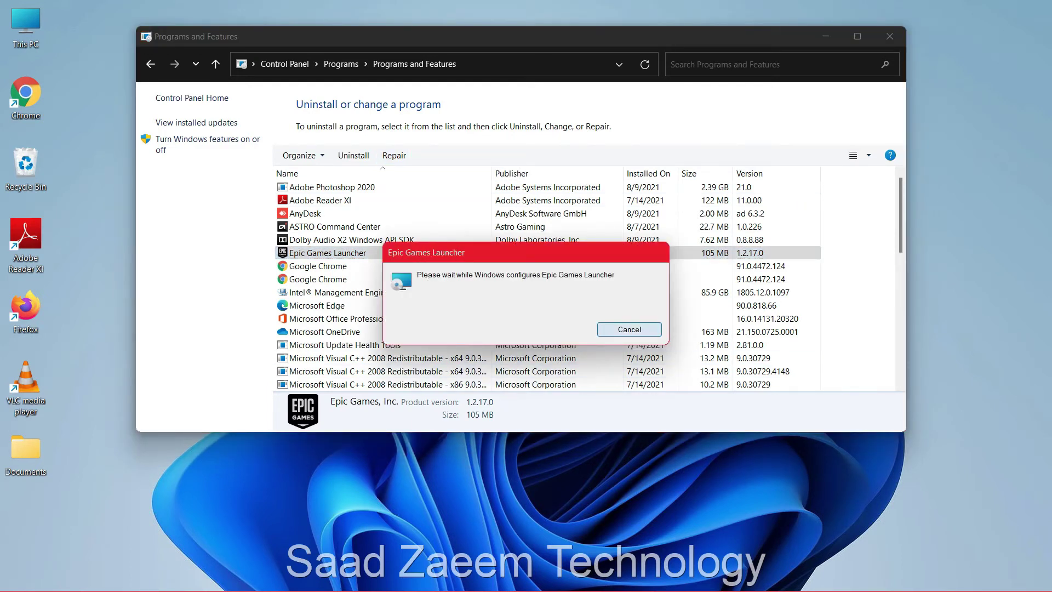
pyautogui.click(629, 330)
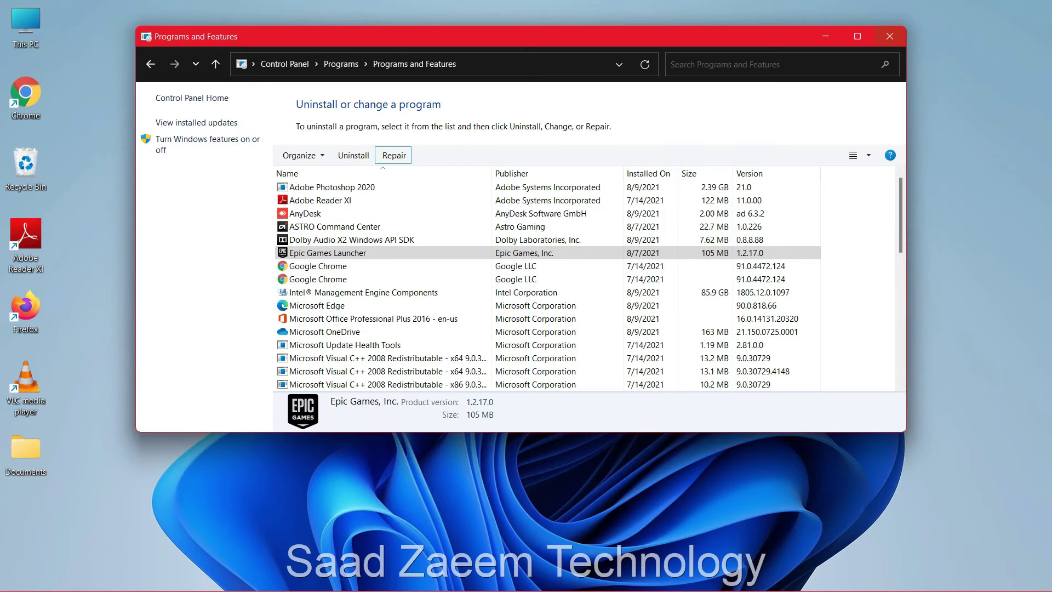
pyautogui.click(889, 36)
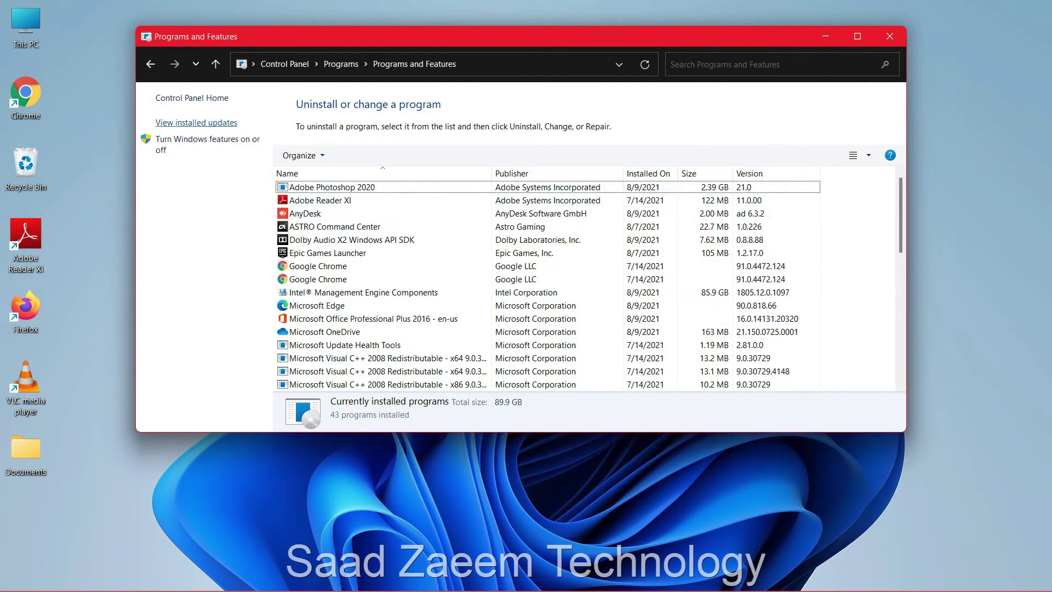
# Step: View the installed updates, select KB2565063 for the x64 Redistributable to check its uninstall option, and close the window
pyautogui.click(196, 123)
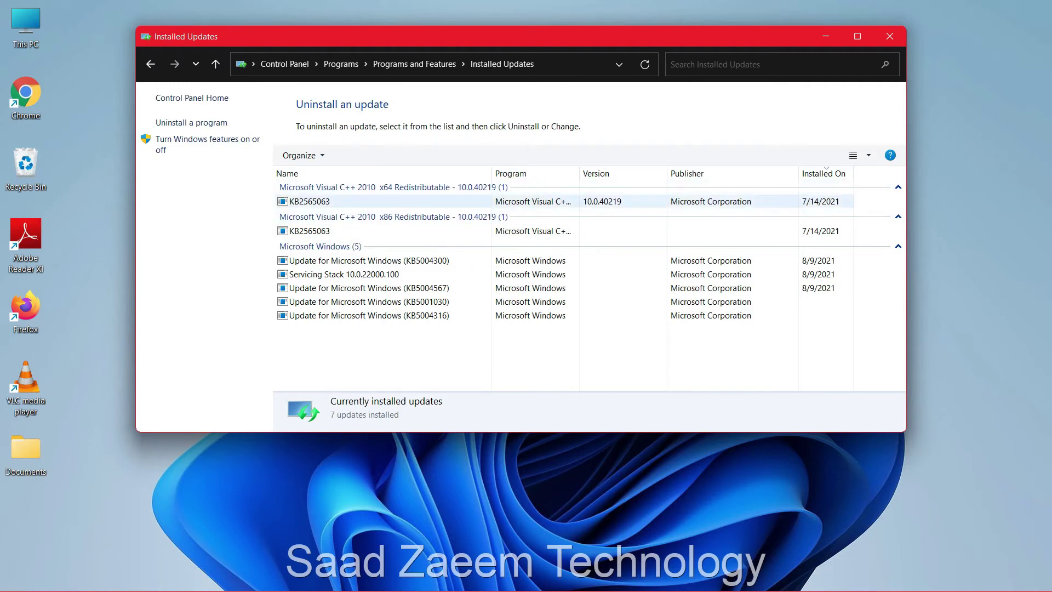
pyautogui.click(310, 202)
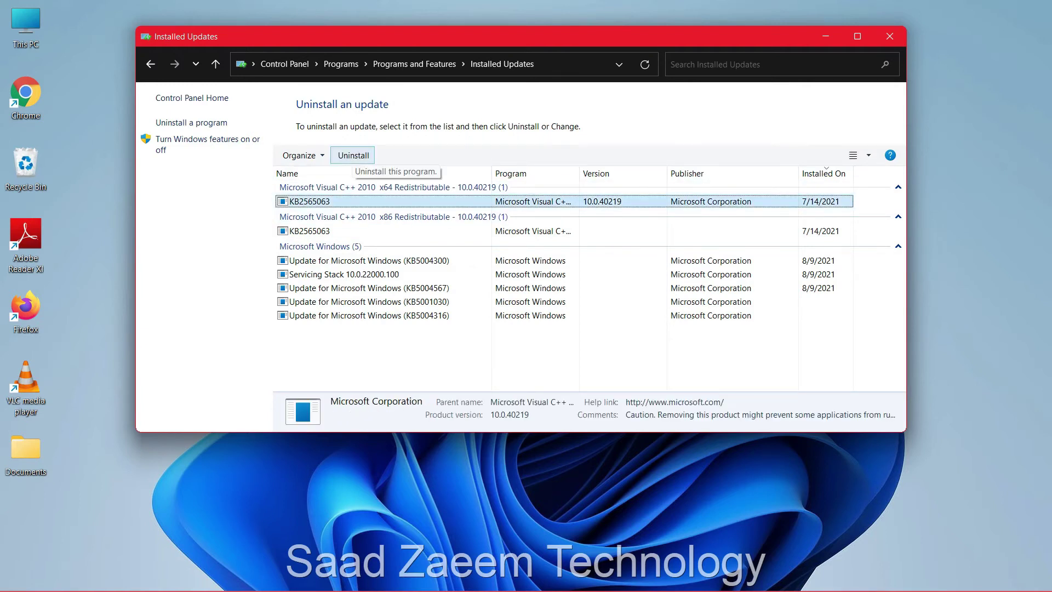
pyautogui.click(585, 285)
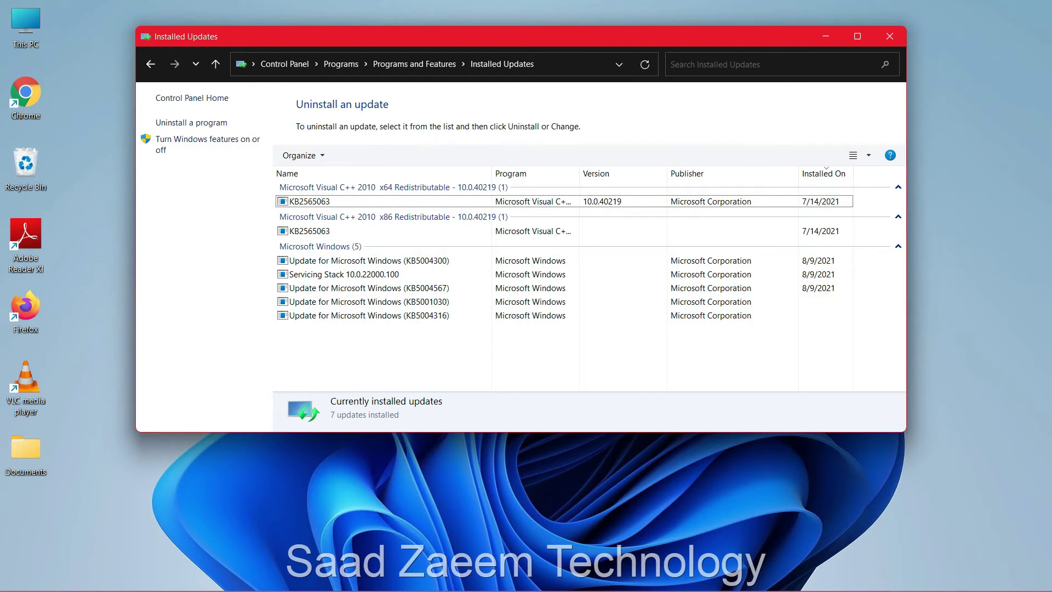
pyautogui.hotkey('alt', 'F4')
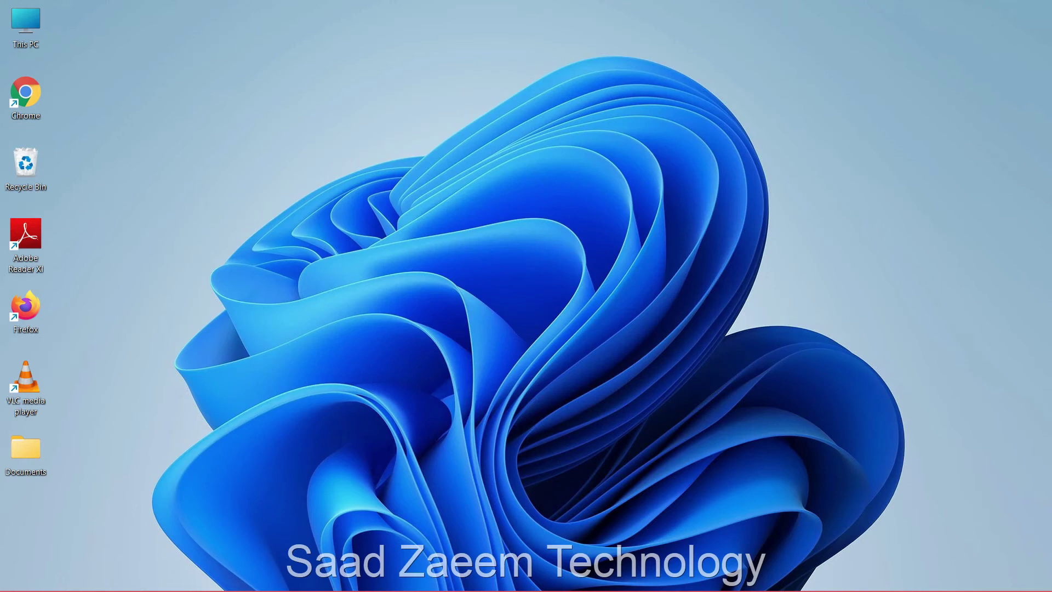
# Step: Open Windows Update in Settings and view the optional updates under Advanced options
pyautogui.press('super')
pyautogui.write('sett')
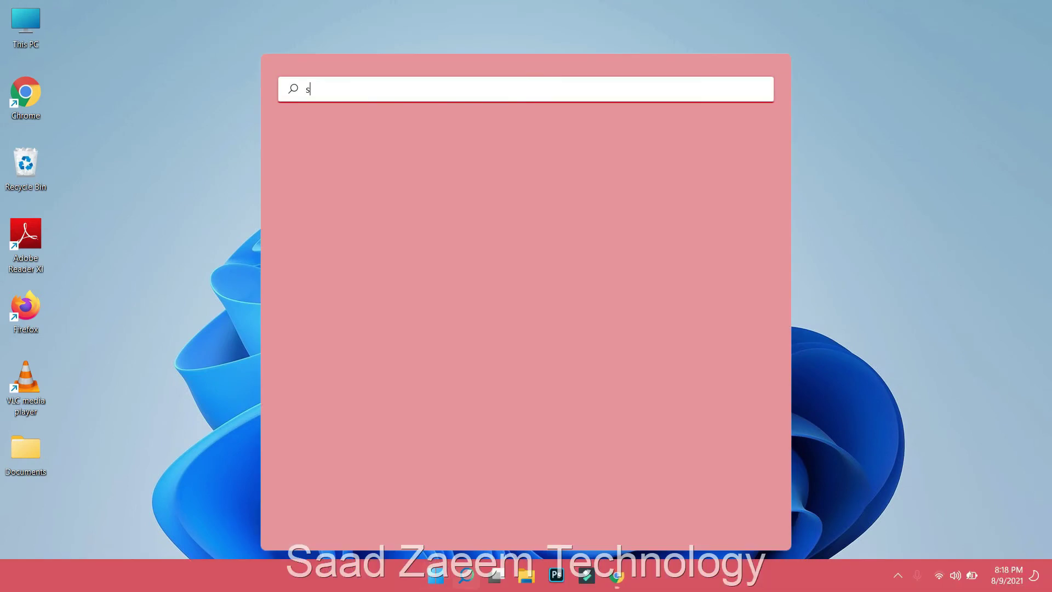
pyautogui.press('Return')
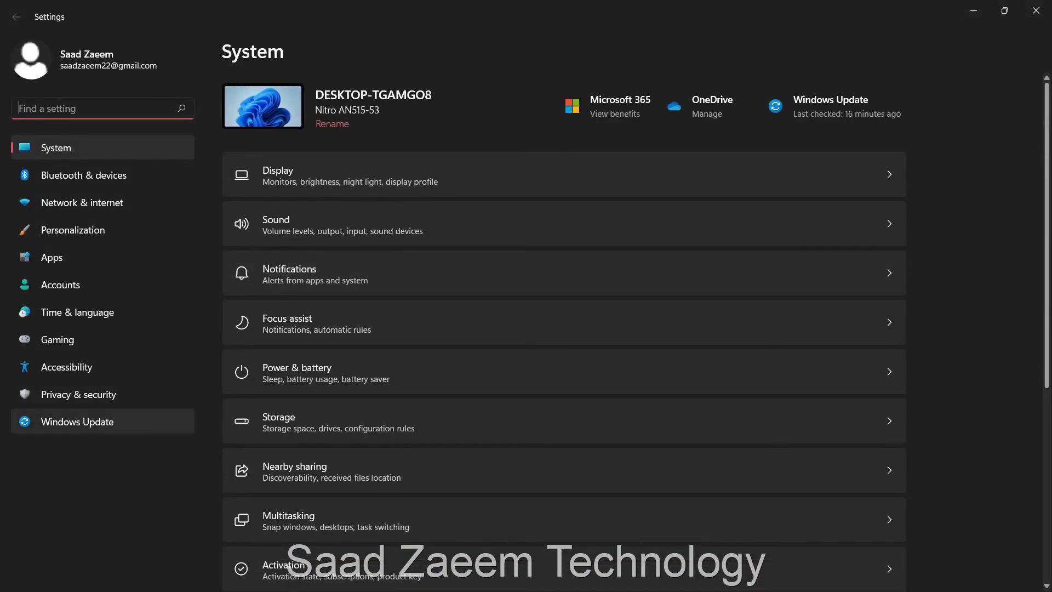
pyautogui.click(77, 422)
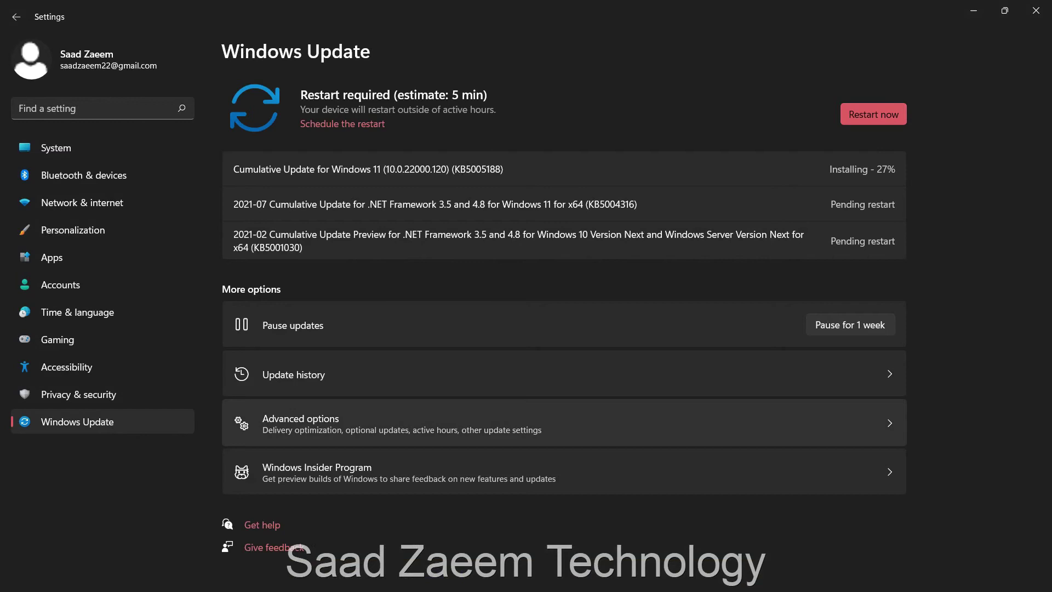
pyautogui.click(300, 422)
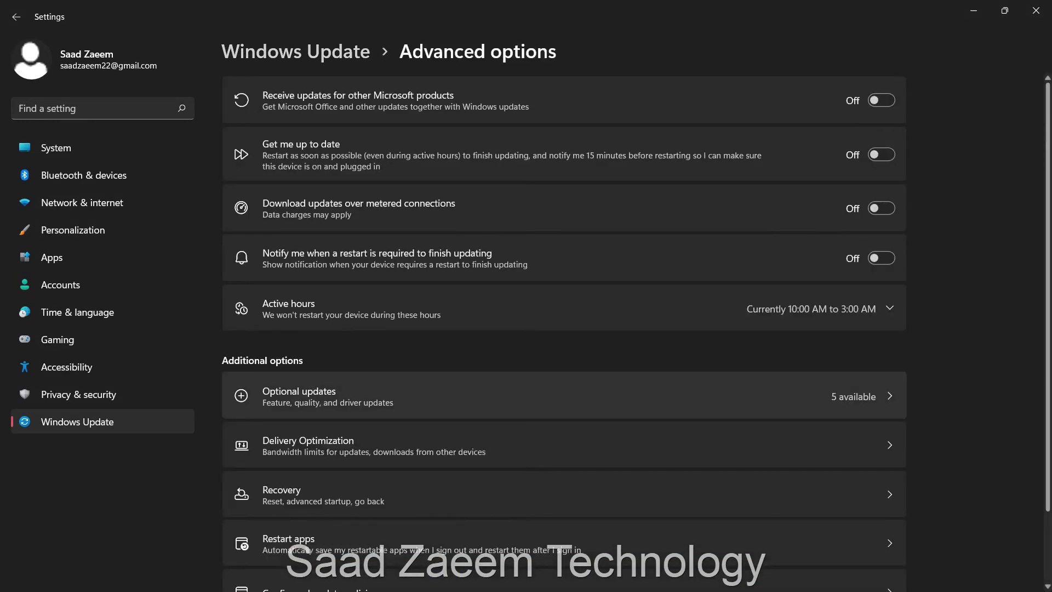
pyautogui.scroll(-2, 300, 547)
pyautogui.click(300, 416)
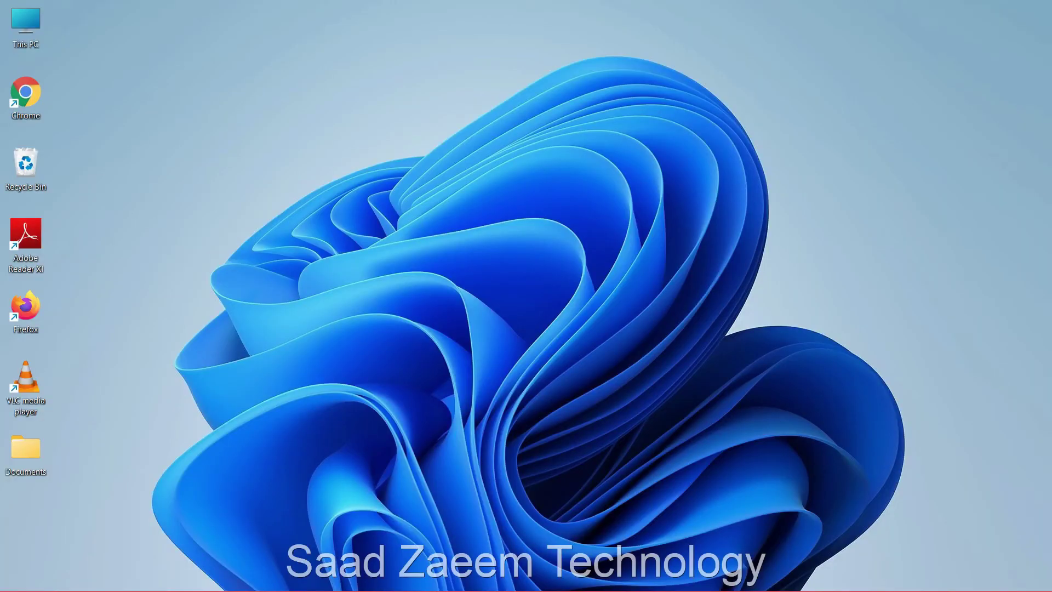
# Step: Open System Configuration and enable Safe boot with the Minimal option in the boot options
pyautogui.press('super')
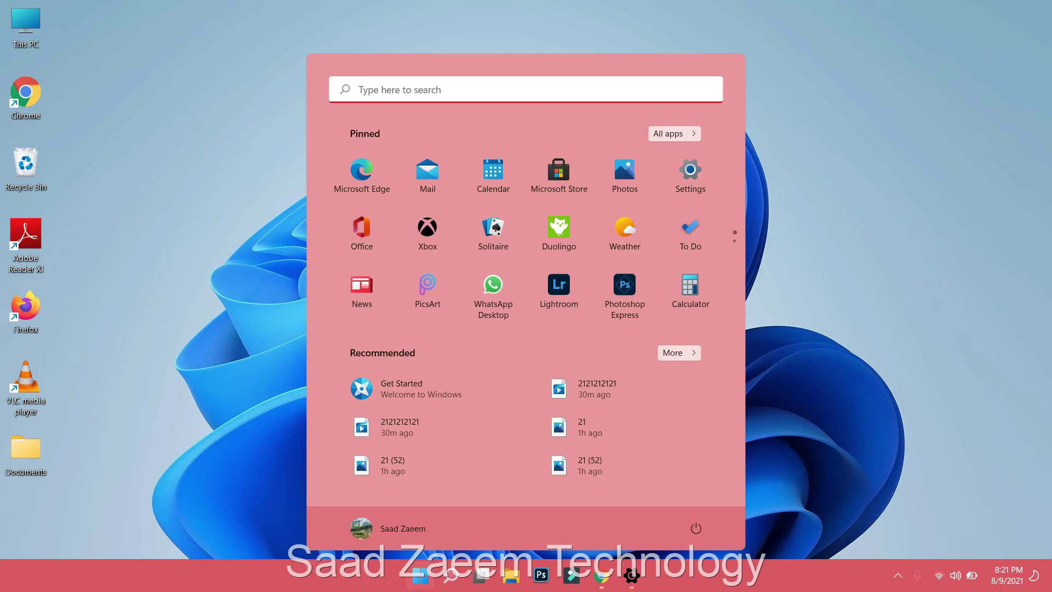
pyautogui.write('sy')
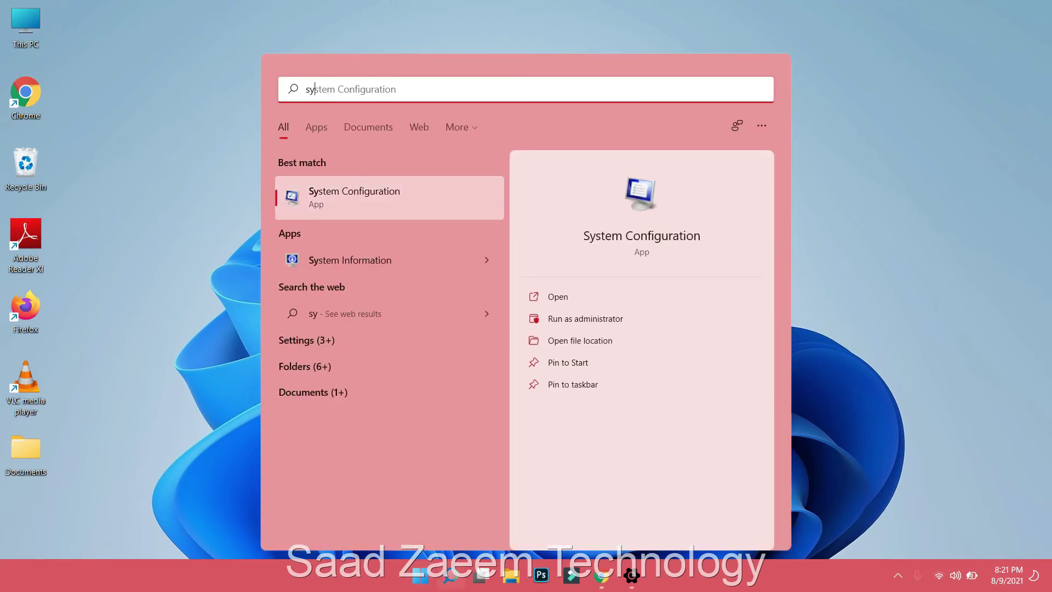
pyautogui.press('Return')
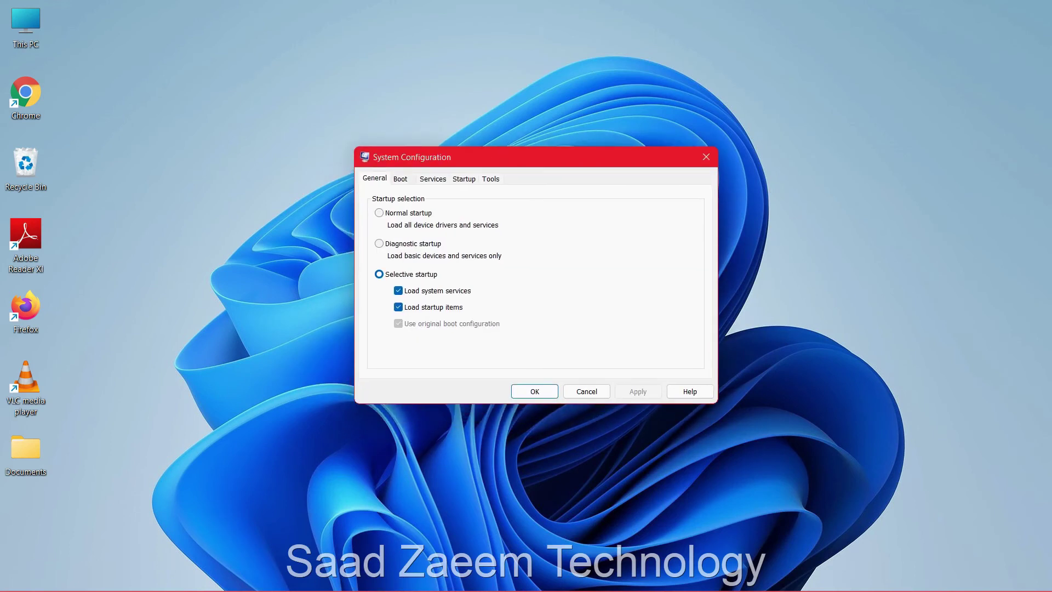
pyautogui.hotkey('ctrl', 'Tab')
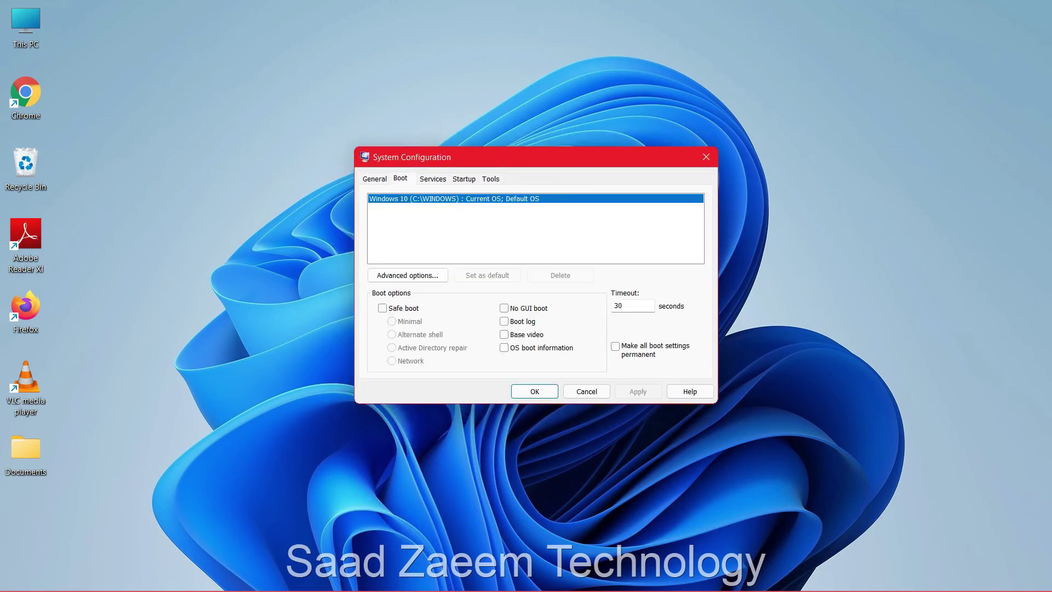
pyautogui.click(382, 308)
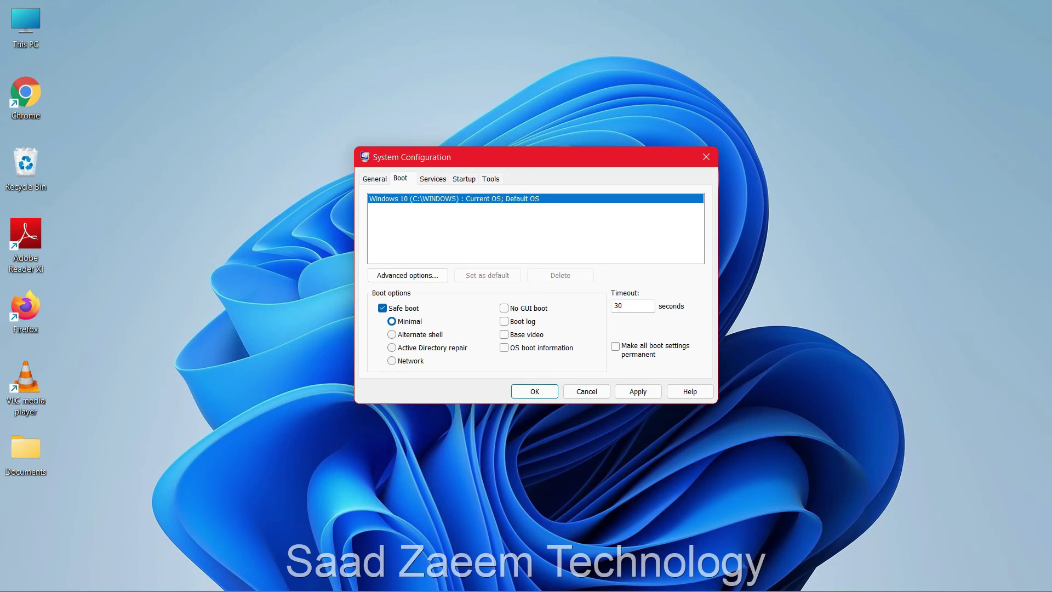
# Step: In the System Configuration services, hide all Microsoft services, disable all the remaining ones and enable them again
pyautogui.press('alt')
pyautogui.click(432, 179)
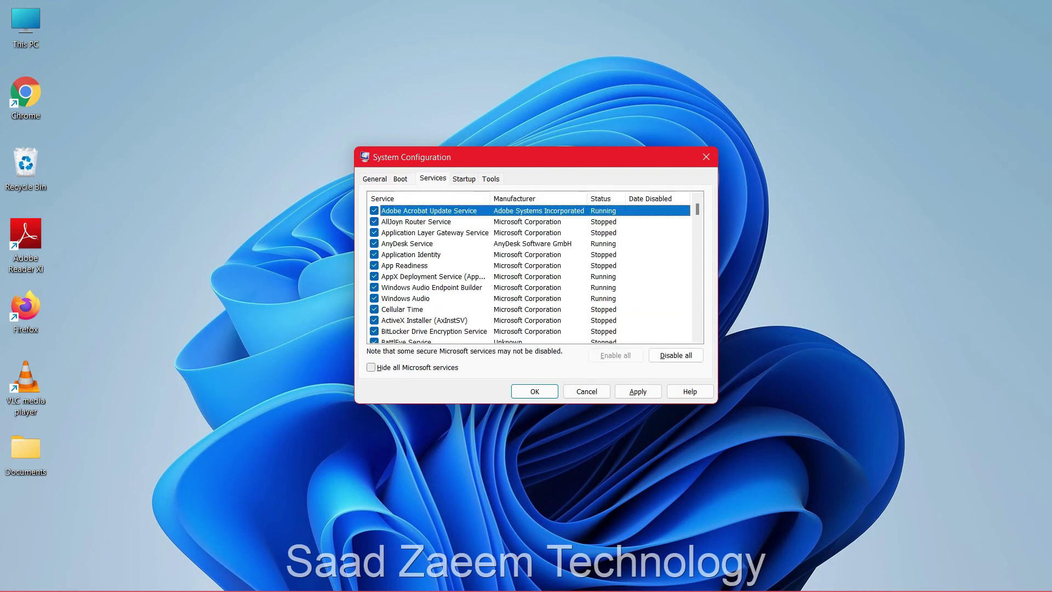
pyautogui.hotkey('alt', 'h')
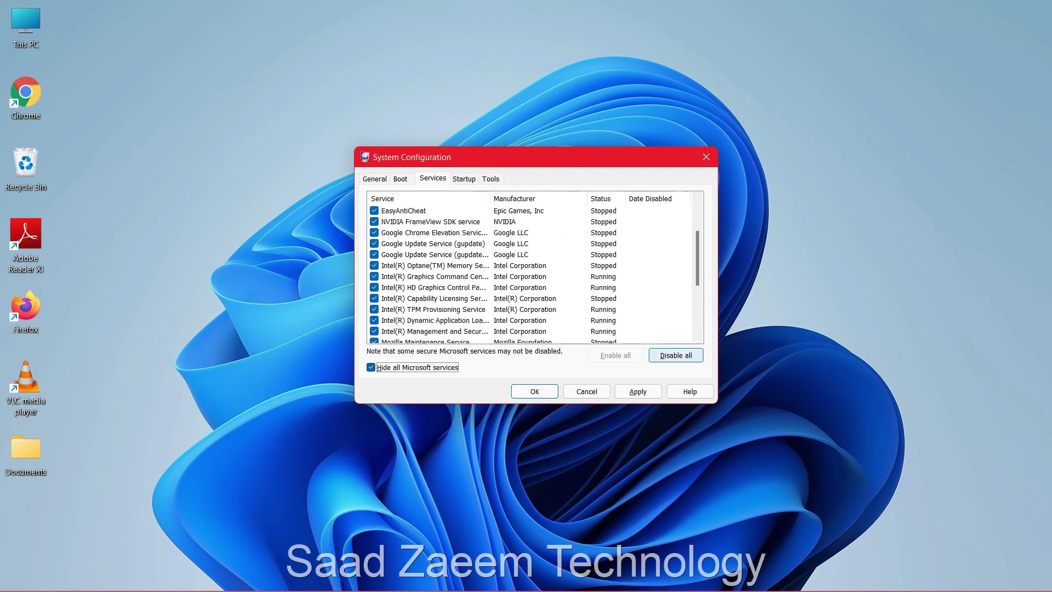
pyautogui.hotkey('alt', 'd')
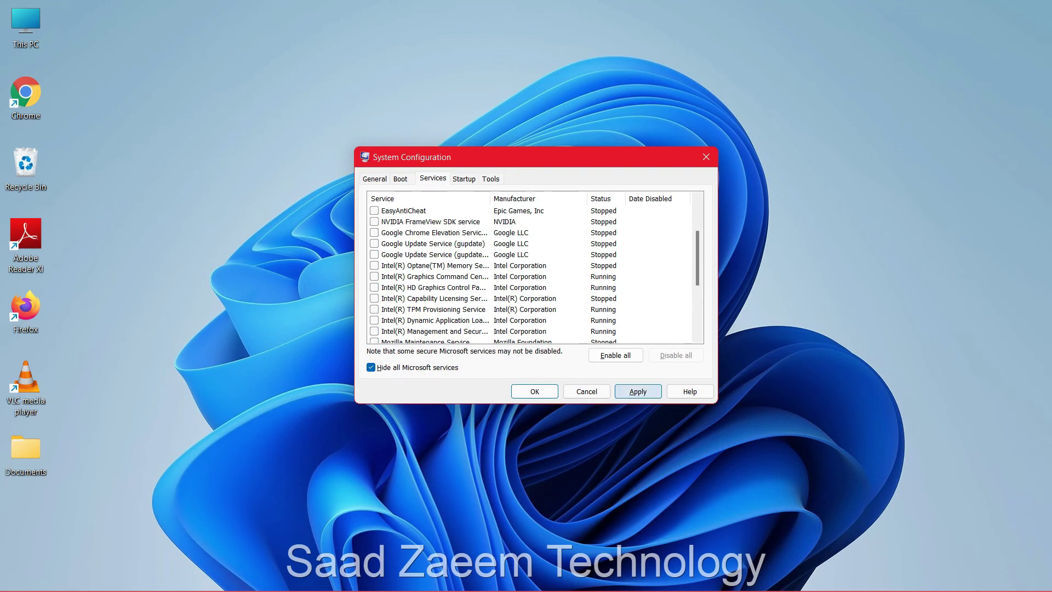
pyautogui.hotkey('alt', 'e')
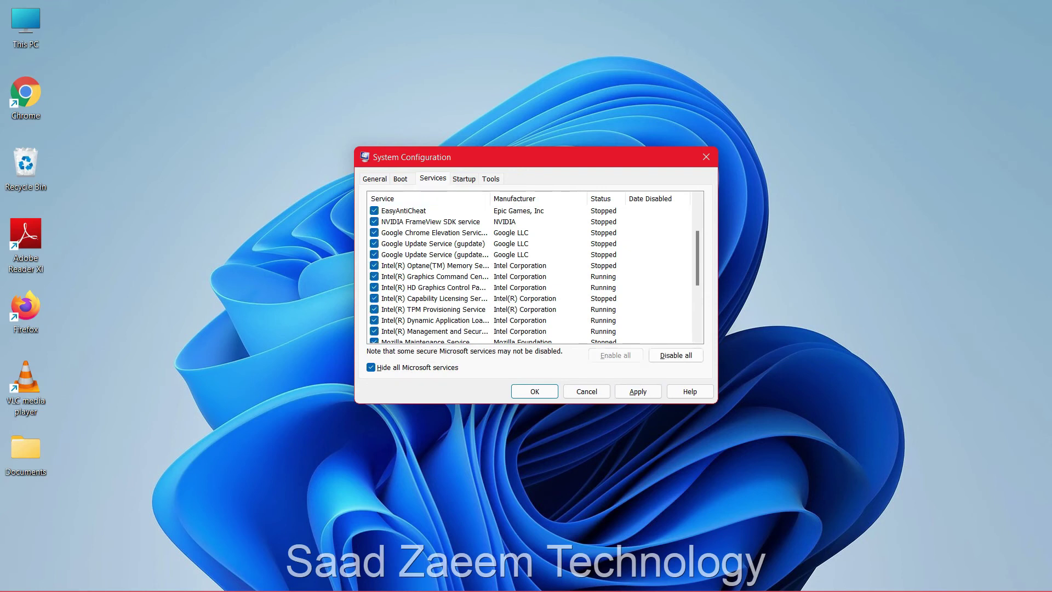
# Step: Disable the enabled Adobe Reader and Acrobat entry and AnyDesk at startup in Task Manager, and close Task Manager and System Configuration
pyautogui.hotkey('ctrl', 'Tab')
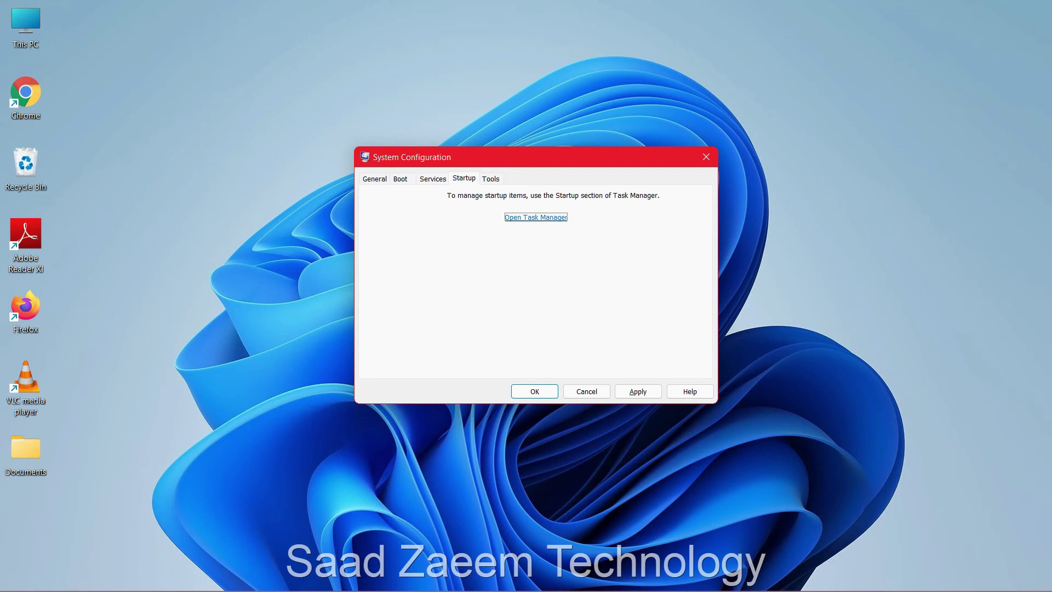
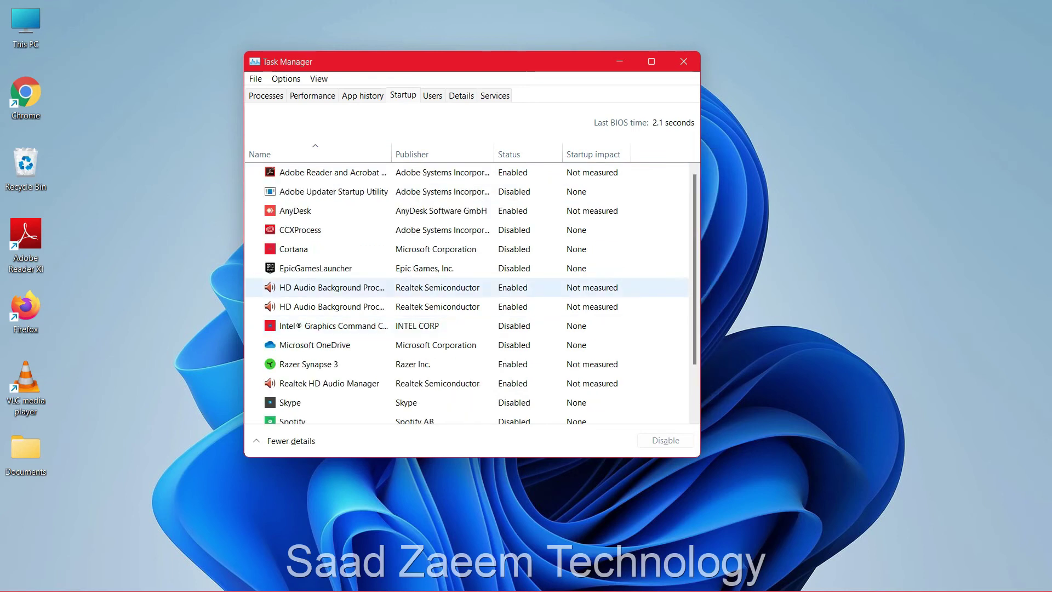
pyautogui.click(332, 172)
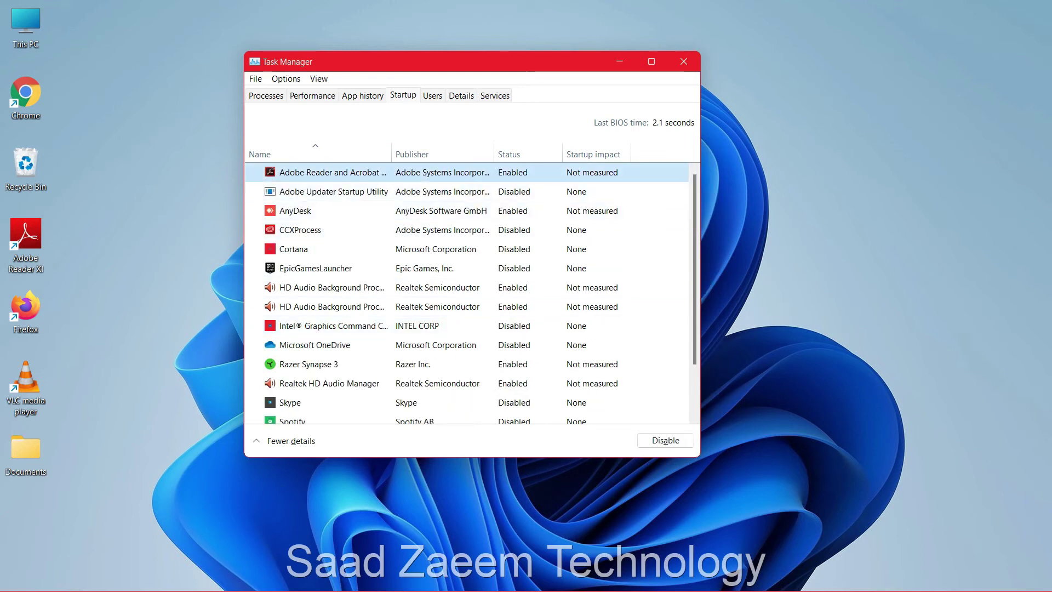
pyautogui.click(665, 440)
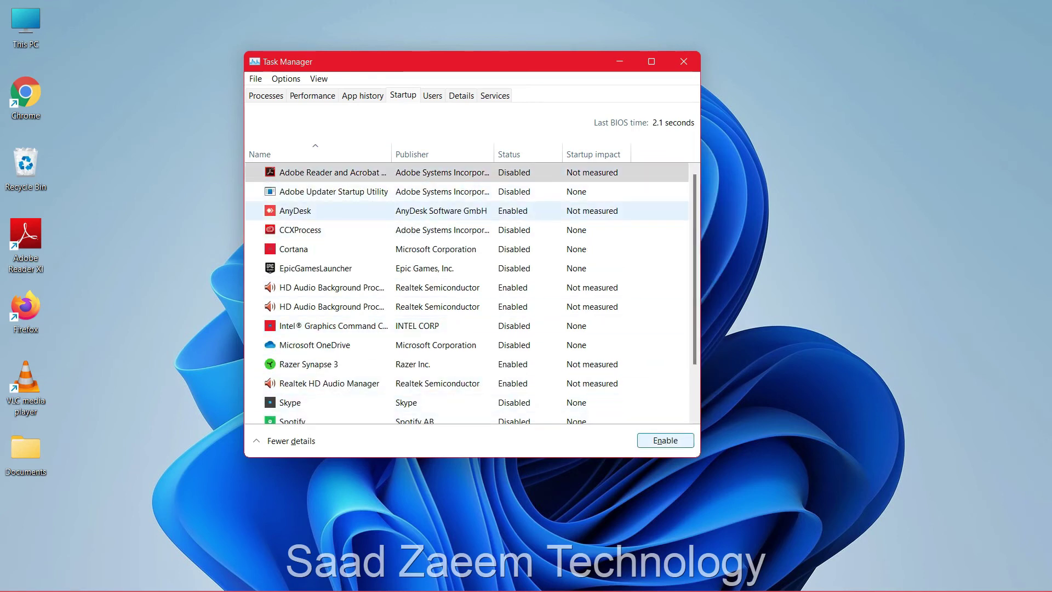
pyautogui.click(332, 210)
pyautogui.click(665, 440)
pyautogui.click(665, 440)
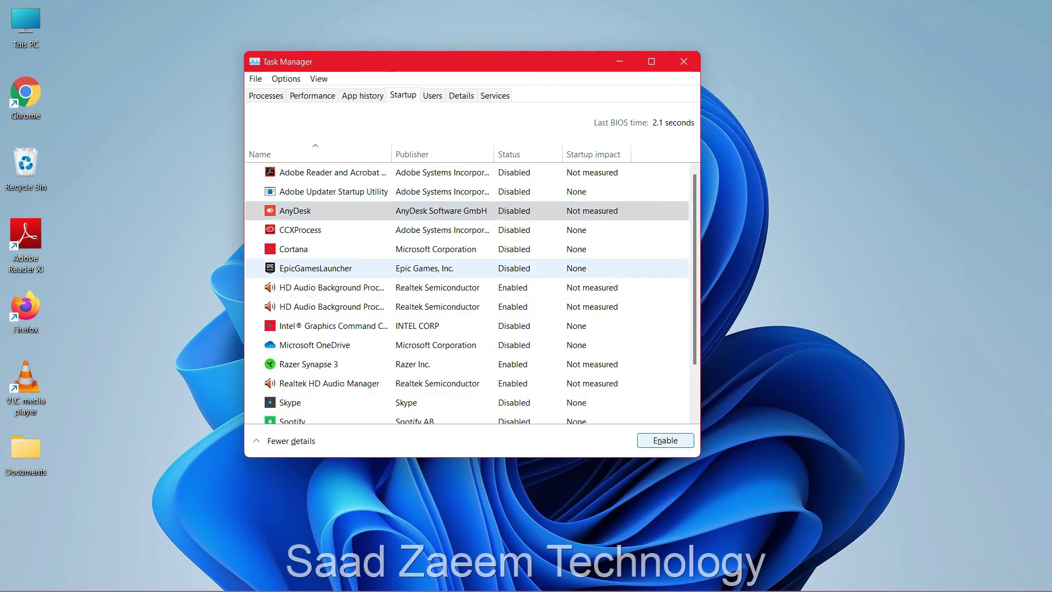
pyautogui.click(332, 287)
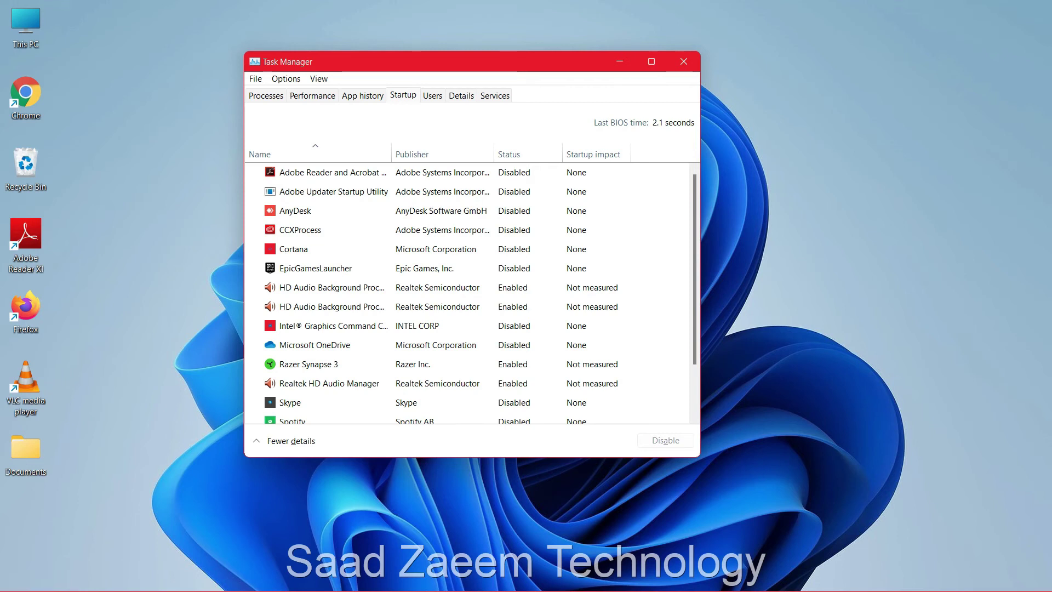
pyautogui.hotkey('alt', 'F4')
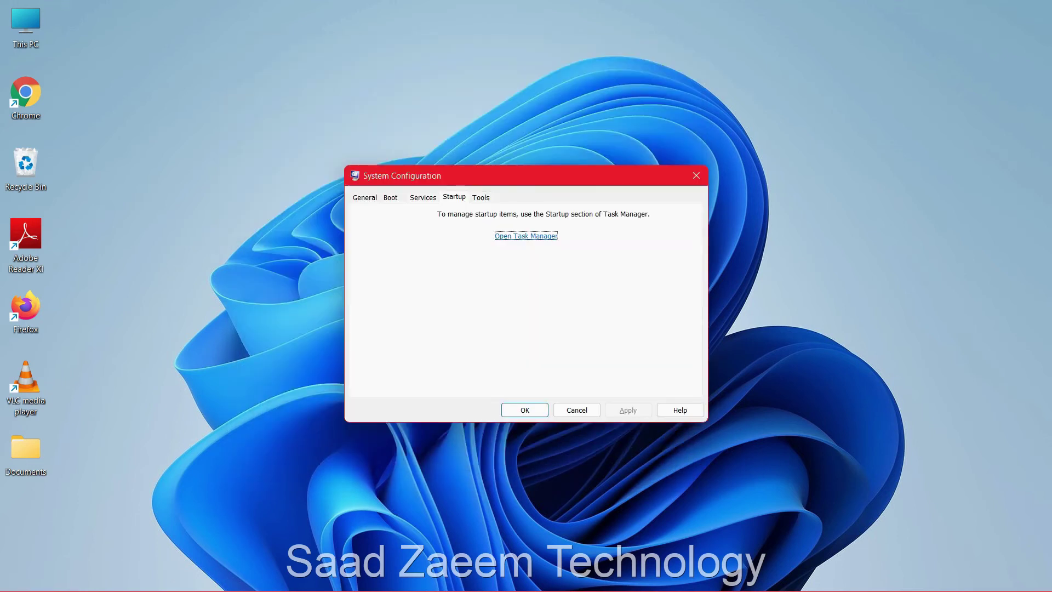
pyautogui.click(696, 175)
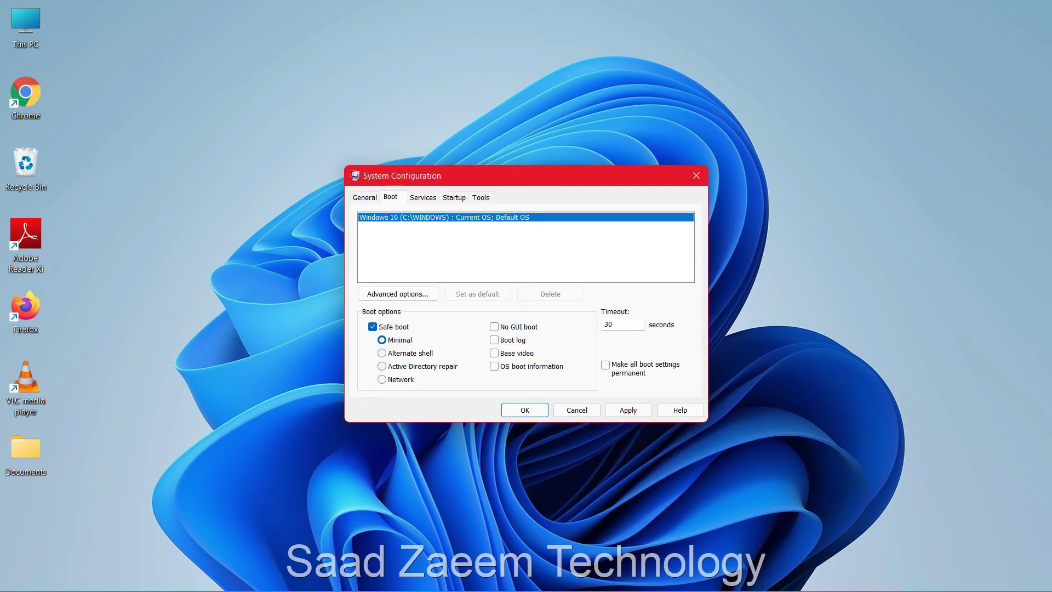
# Step: Turn off Safe boot in the System Configuration boot options, apply the change and dismiss the restart prompt
pyautogui.press('super')
pyautogui.press('super')
pyautogui.click(372, 326)
pyautogui.click(628, 410)
pyautogui.click(524, 410)
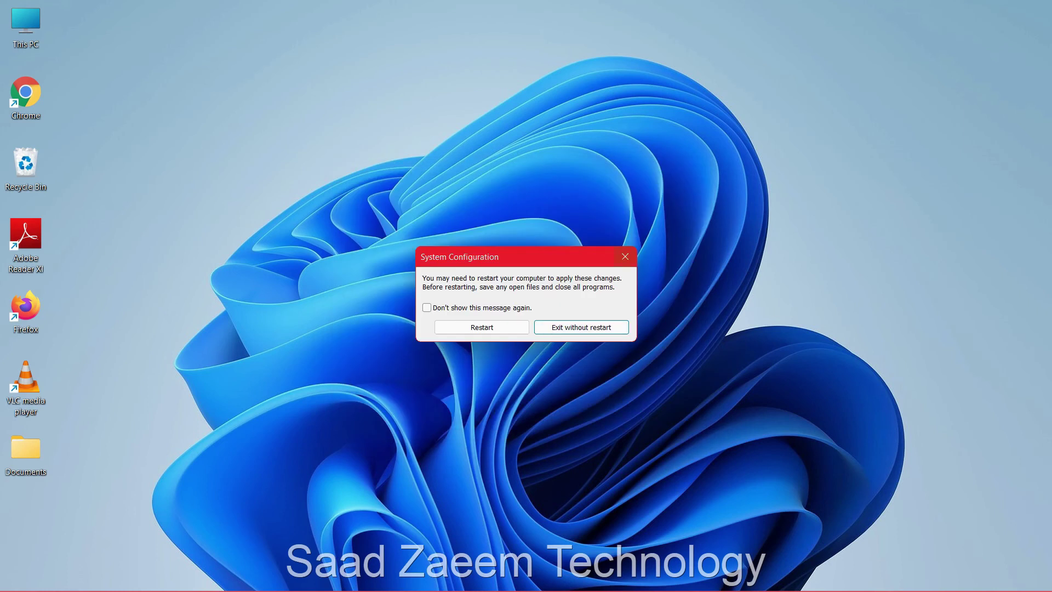
pyautogui.click(625, 257)
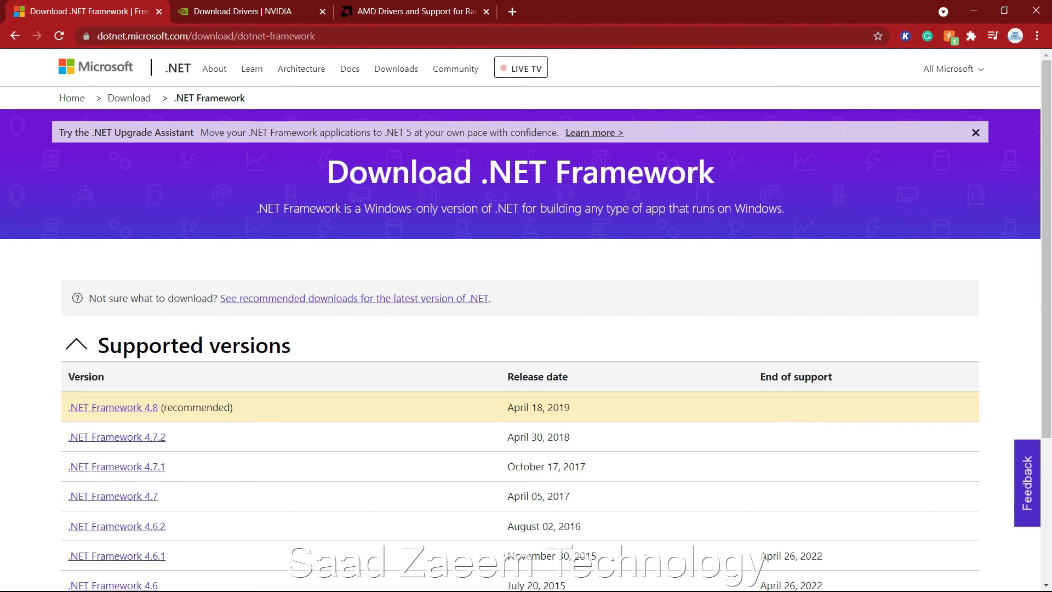
# Step: Open the recommended .NET Framework 4.8 download page from the list of supported versions
pyautogui.press('Tab')
pyautogui.scroll(-1, 520, 320)
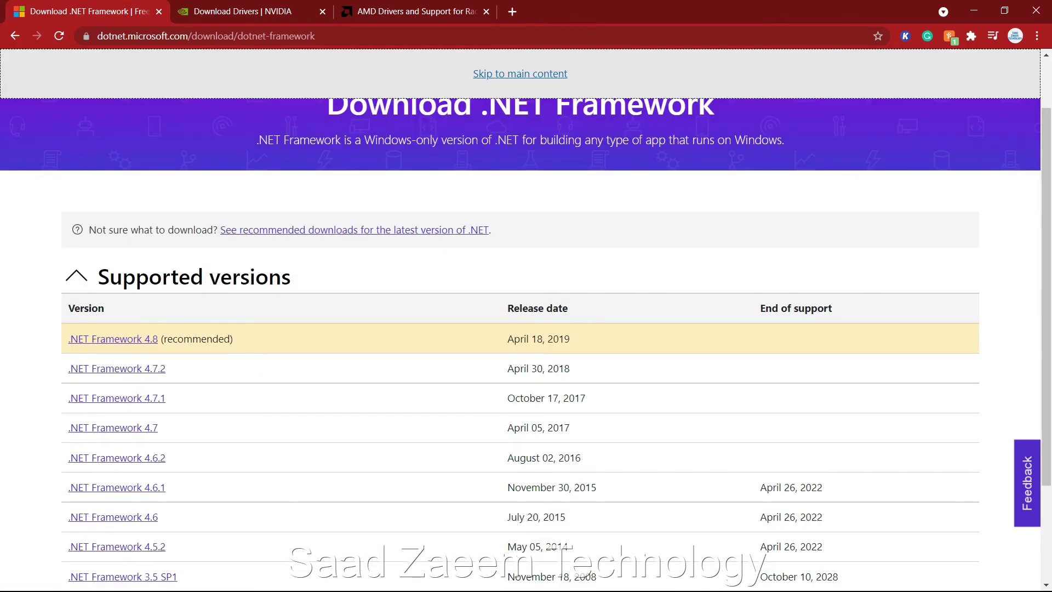
pyautogui.click(113, 339)
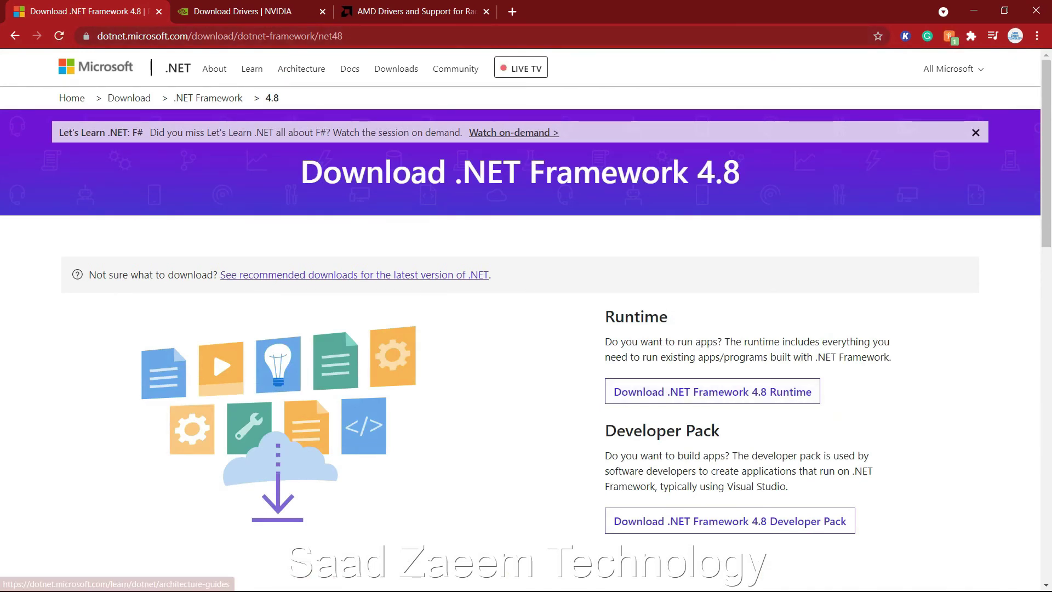
# Step: Check the product type choices on the NVIDIA driver downloads page and switch to the AMD drivers page
pyautogui.hotkey('ctrl', 'Tab')
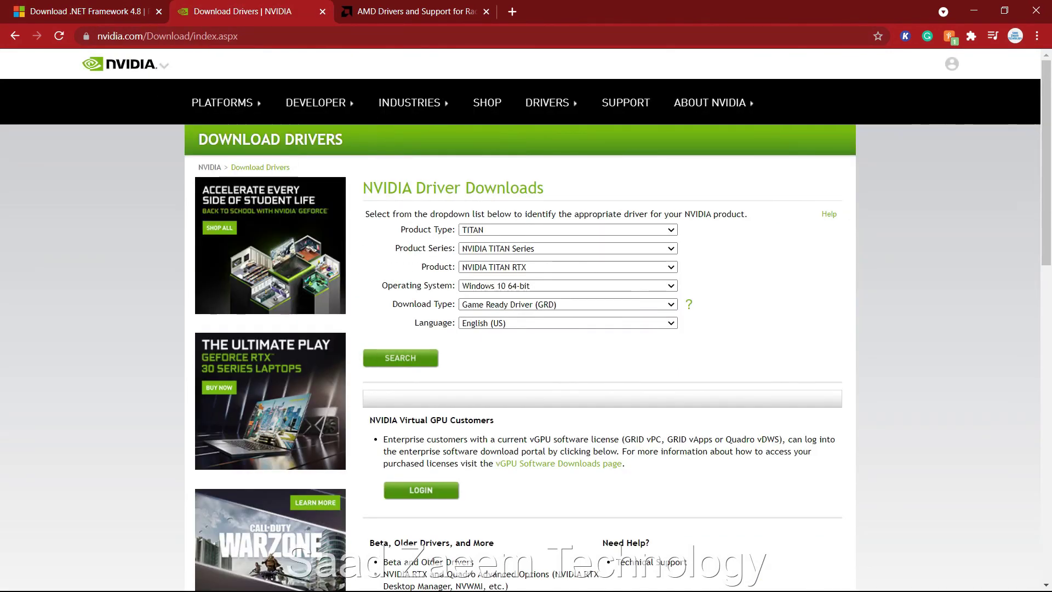
pyautogui.click(568, 230)
pyautogui.click(568, 229)
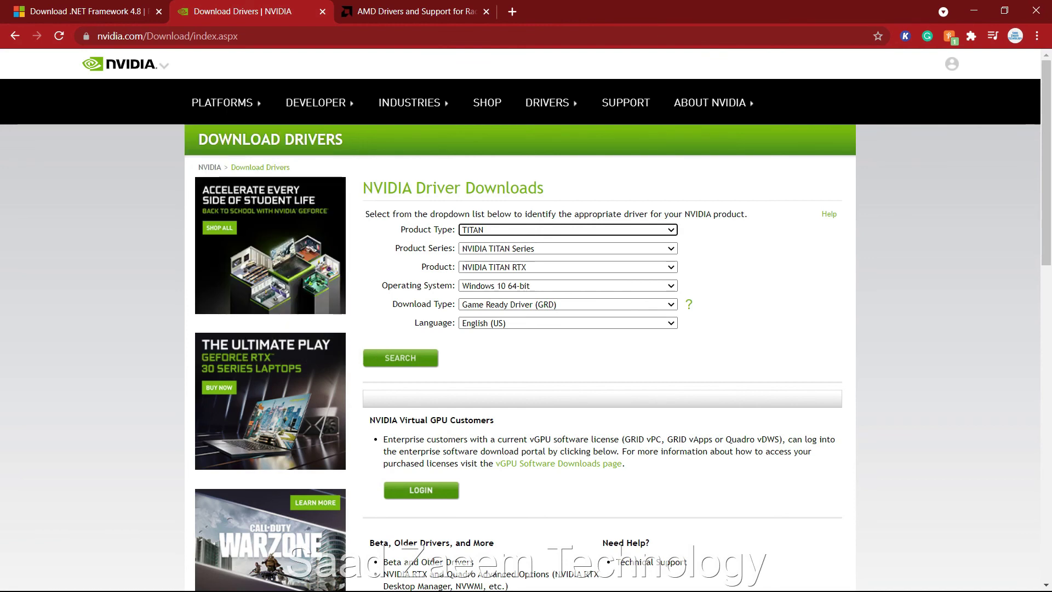
pyautogui.hotkey('ctrl', 'Tab')
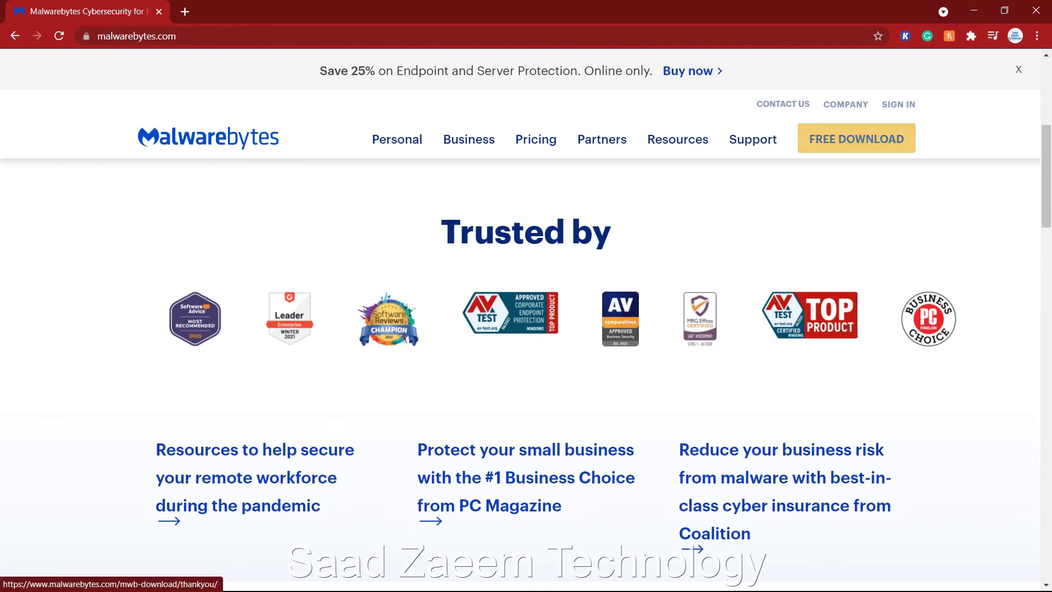
pyautogui.moveTo(181, 36); pyautogui.dragTo(15, 35)
pyautogui.click(230, 36)
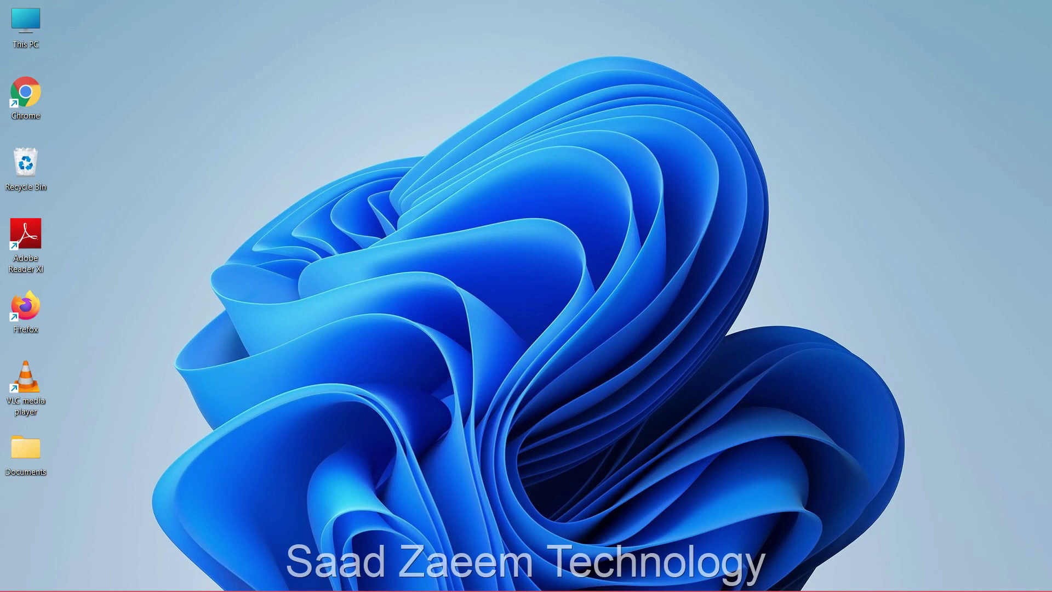
# Step: Search Windows for cmd and open Command Prompt as administrator
pyautogui.press('super')
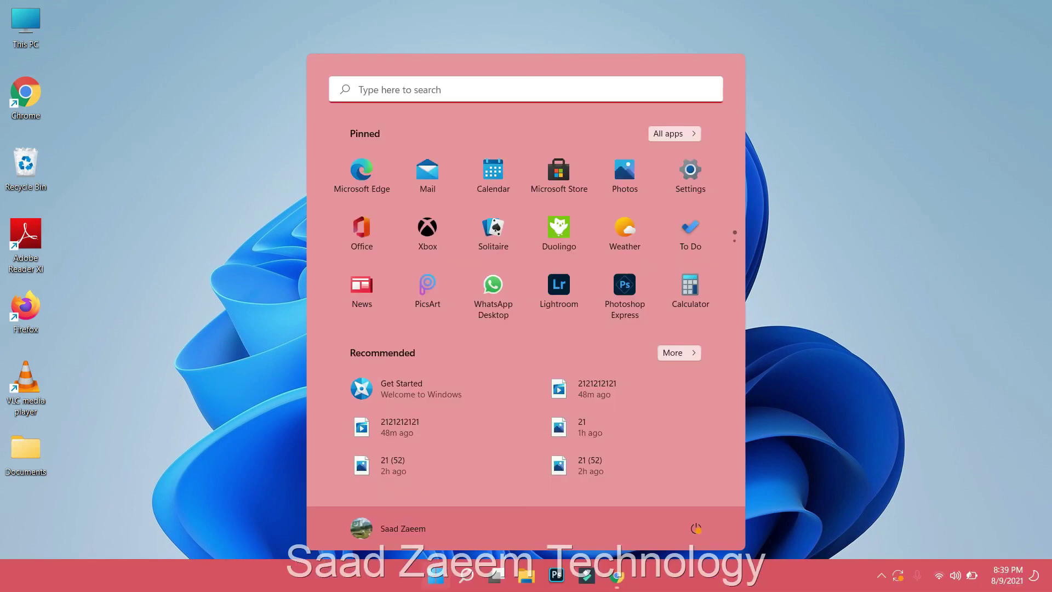
pyautogui.write('cmd')
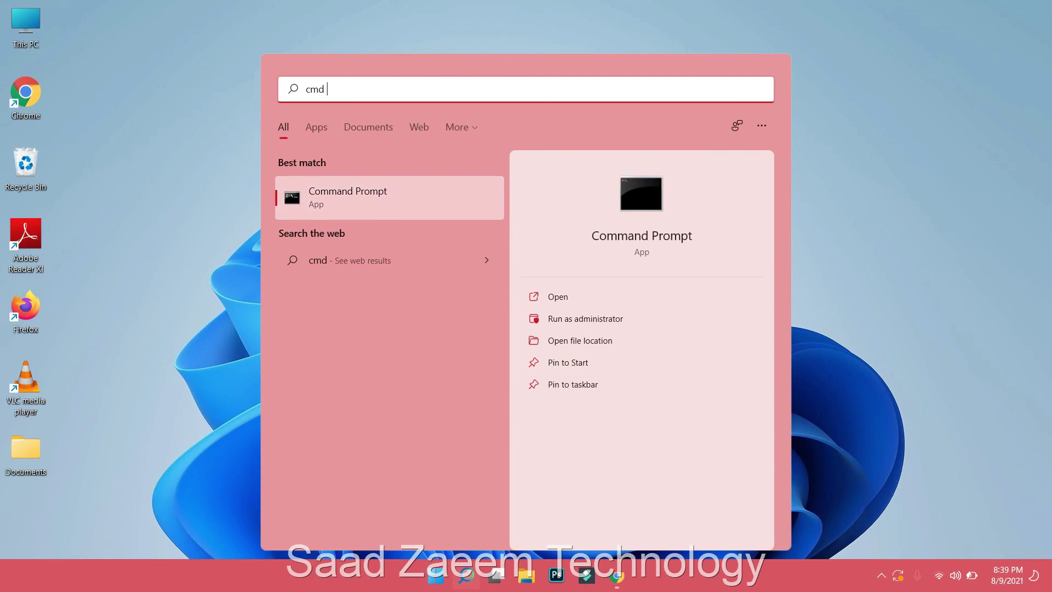
pyautogui.rightClick(367, 192)
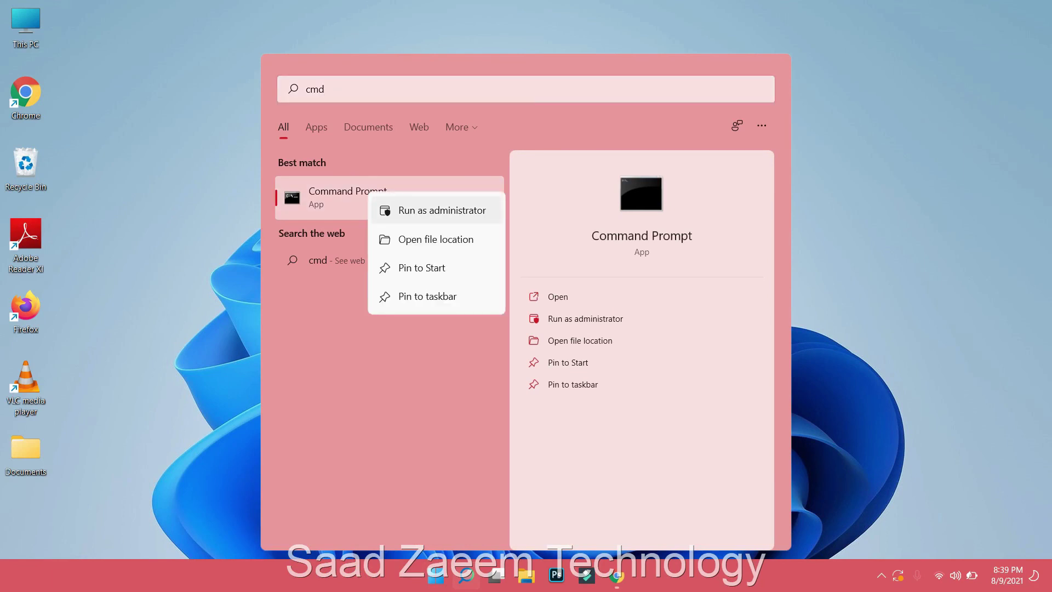
pyautogui.press('Return')
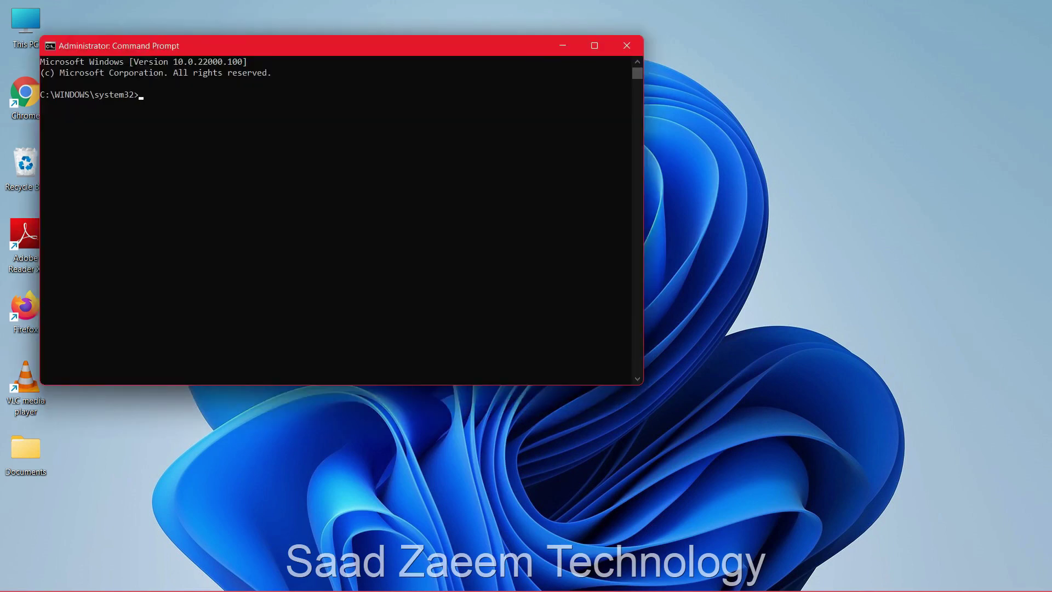
# Step: Move the Command Prompt window toward the middle of the desktop and run sfc /scannow
pyautogui.moveTo(408, 44); pyautogui.dragTo(598, 64)
pyautogui.write('sfc')
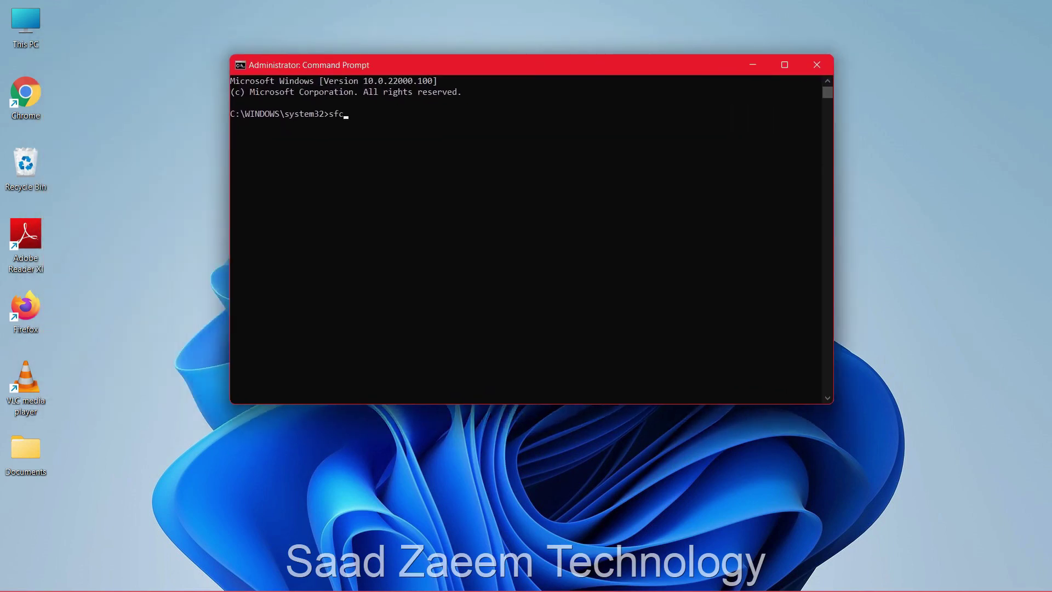
pyautogui.write(' /scannow')
pyautogui.press('Return')
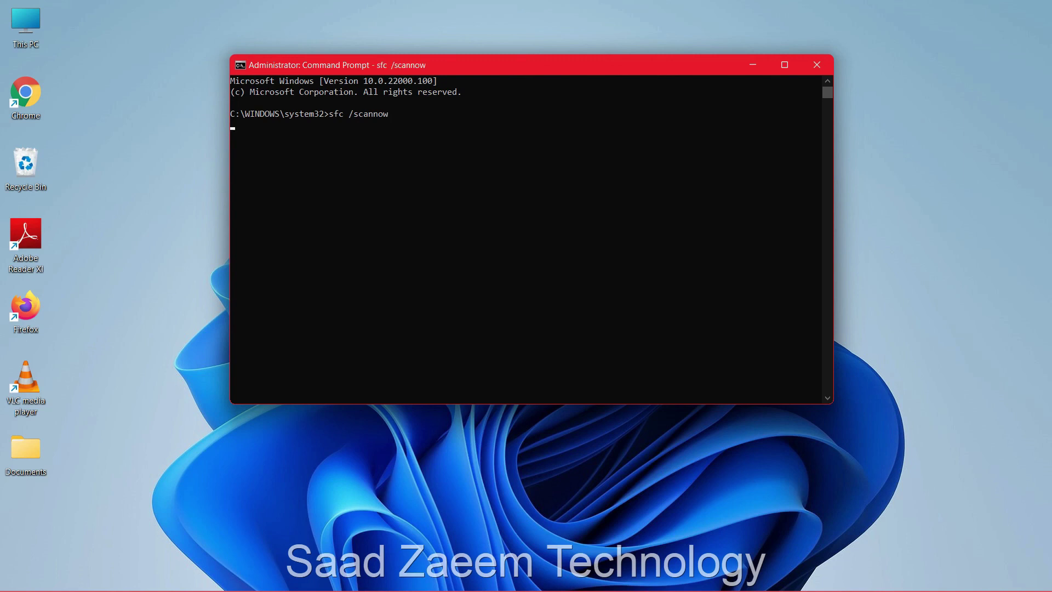